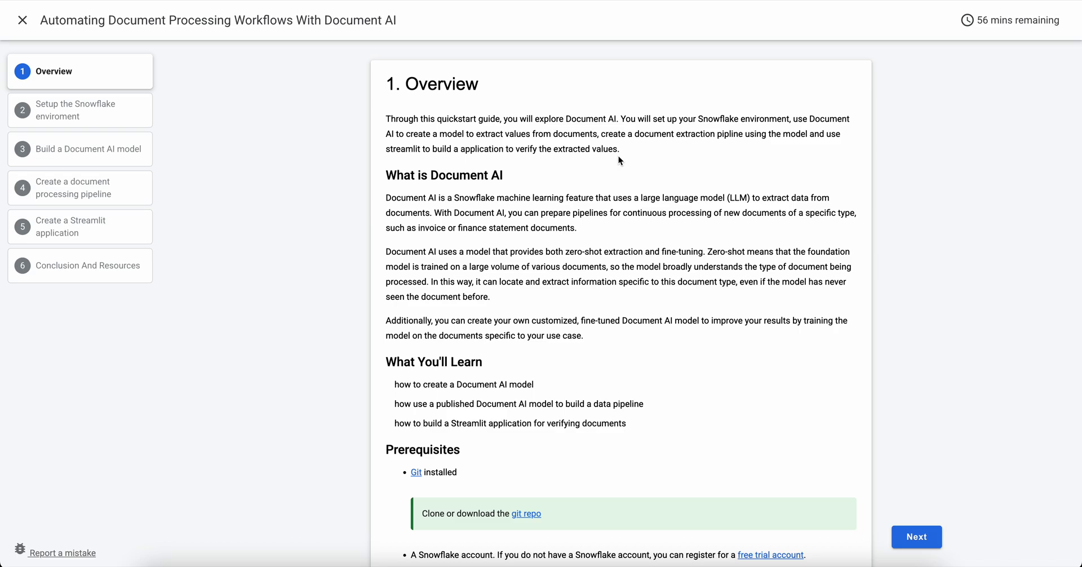
Read through the Overview section of the Document AI quickstart guide, including what is covered and the prerequisites
scroll(619, 161, "down", 5)
scroll(619, 156, "up", 5)
scroll(462, 257, "down", 5)
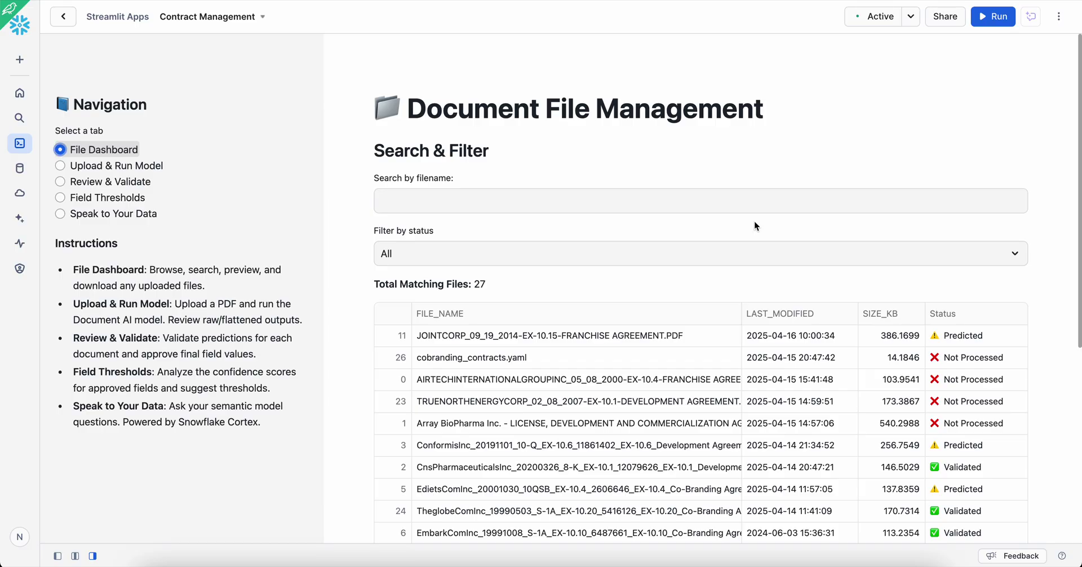
Examine the File Dashboard of the Contract Management app, including the file list, statuses, and preview and upload sections
scroll(756, 225, "down", 3)
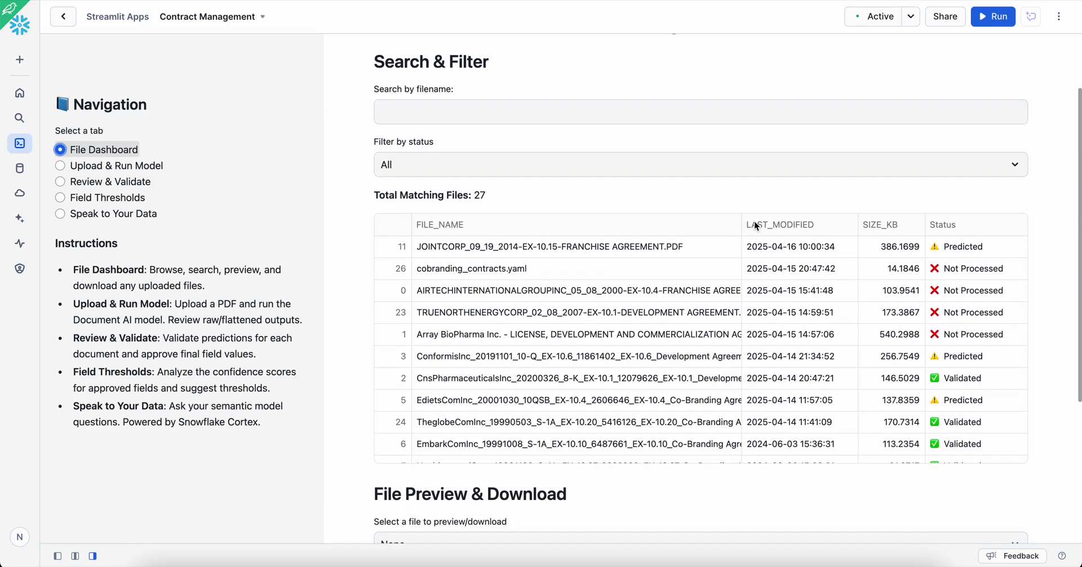
scroll(820, 300, "down", 4)
scroll(820, 299, "down", 3)
scroll(820, 299, "up", 6)
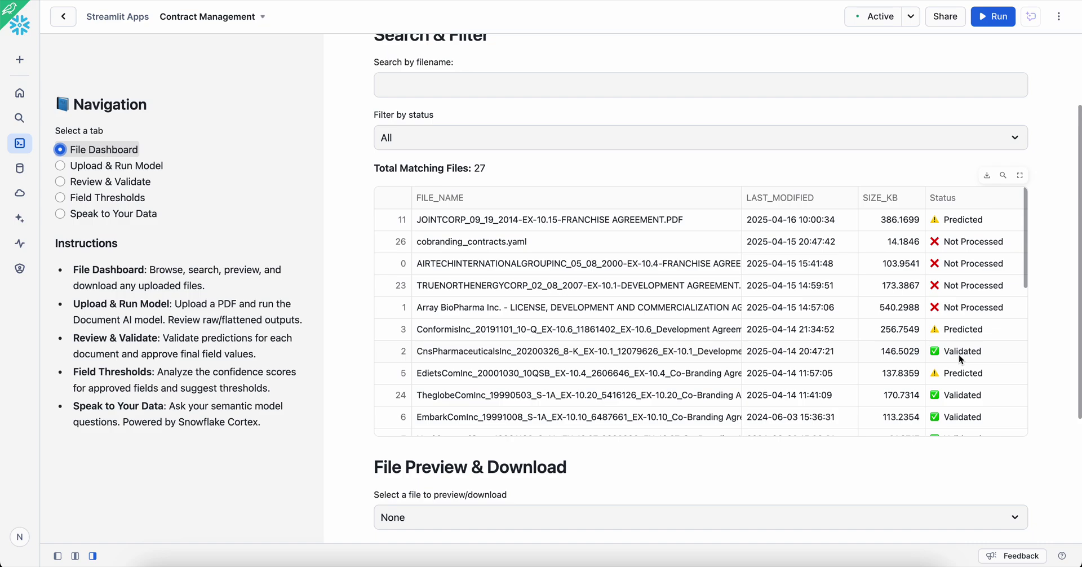
scroll(959, 355, "up", 3)
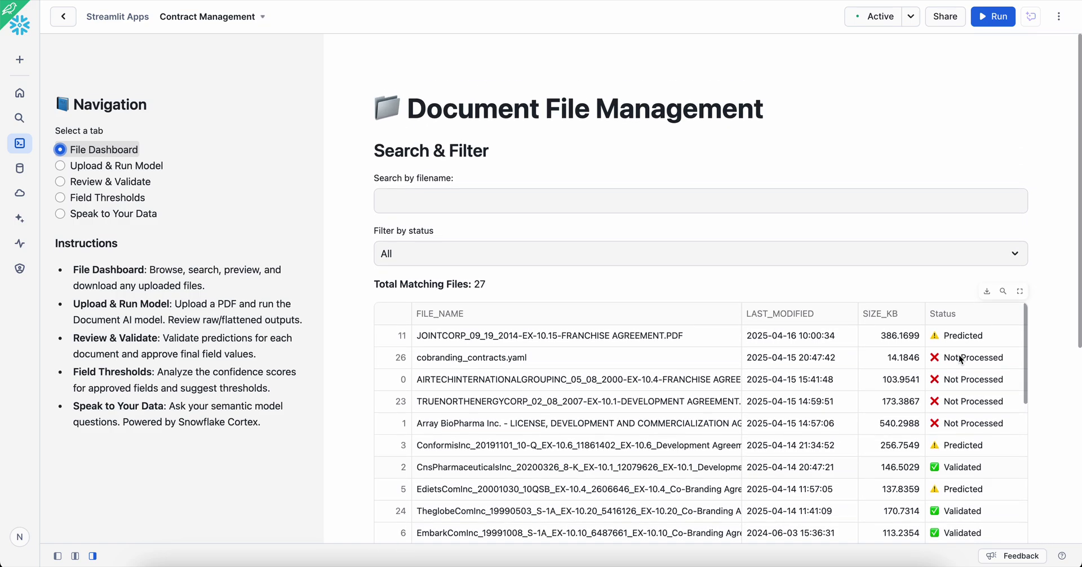
Search the document files by filename for "ediets" and check which files are offered for preview
left_click(489, 202)
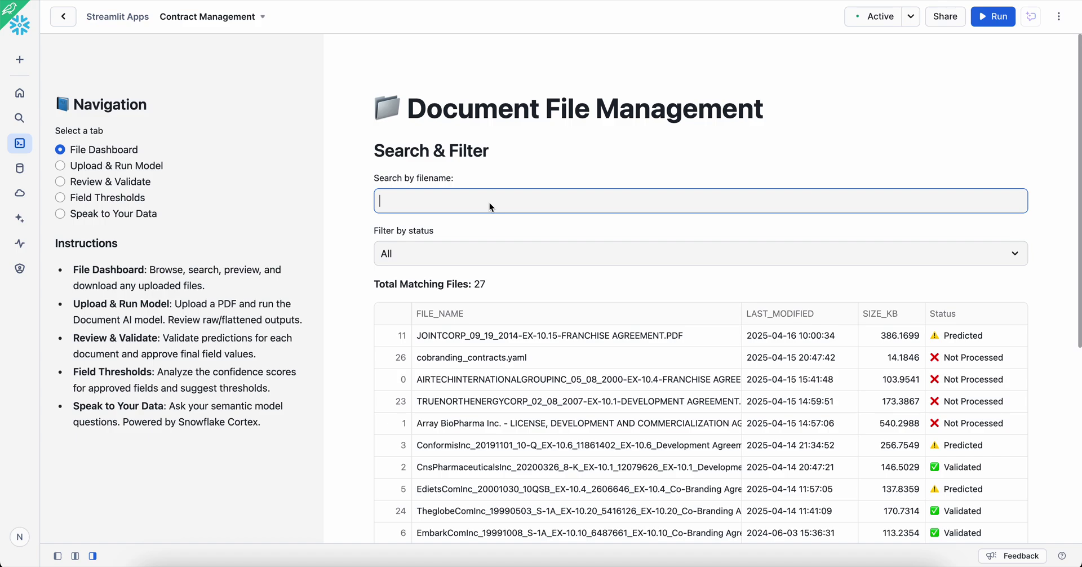
type("ediets")
key("Return")
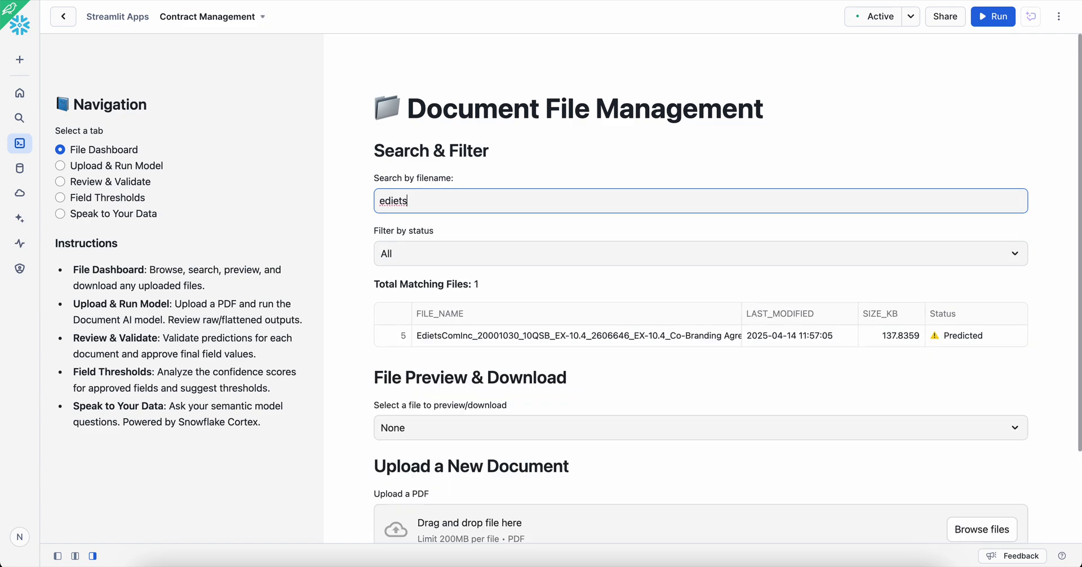
left_click(592, 428)
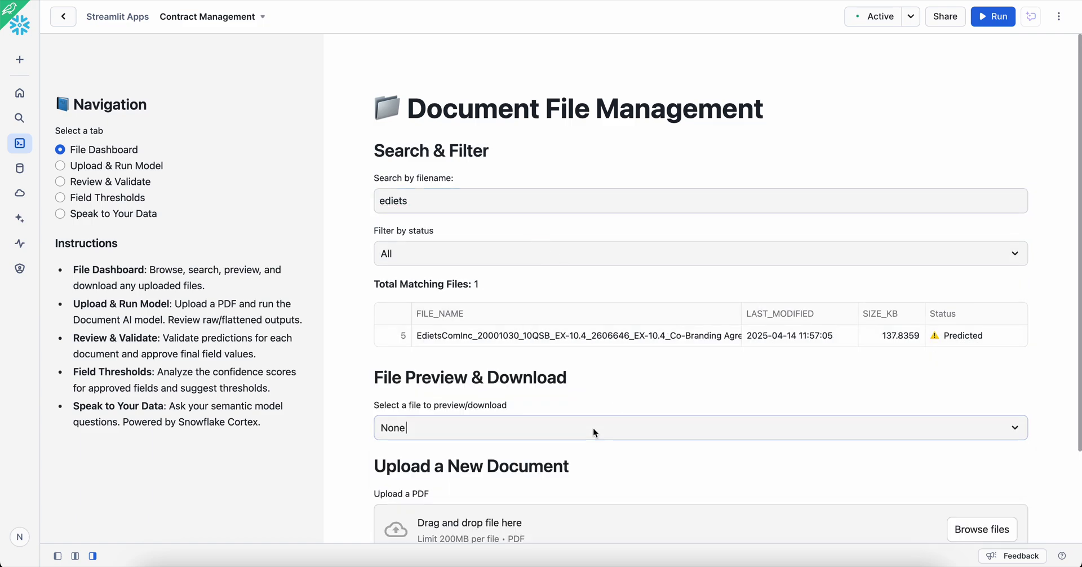
scroll(593, 433, "down", 2)
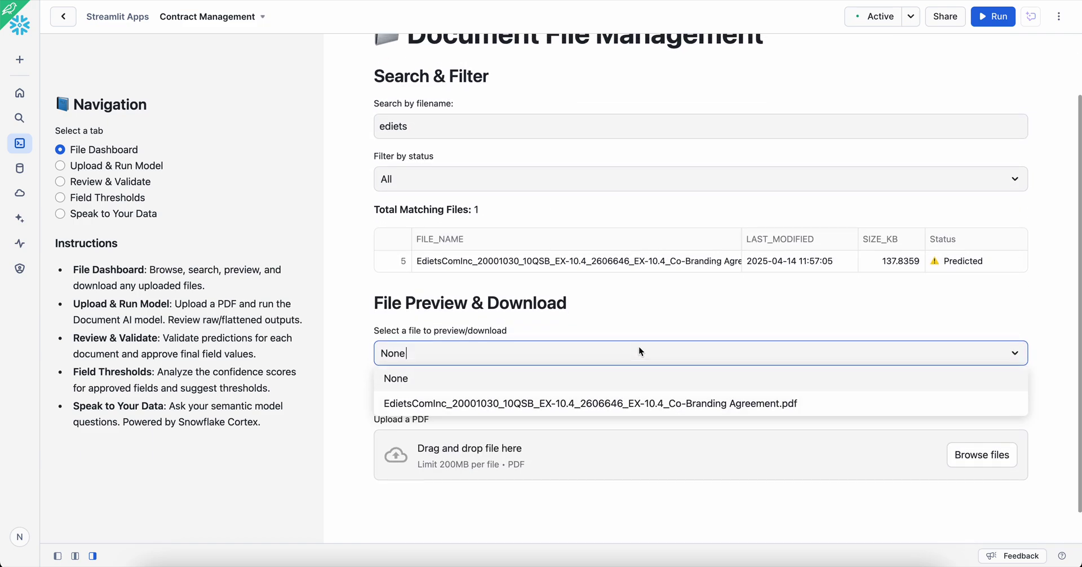
left_click(665, 317)
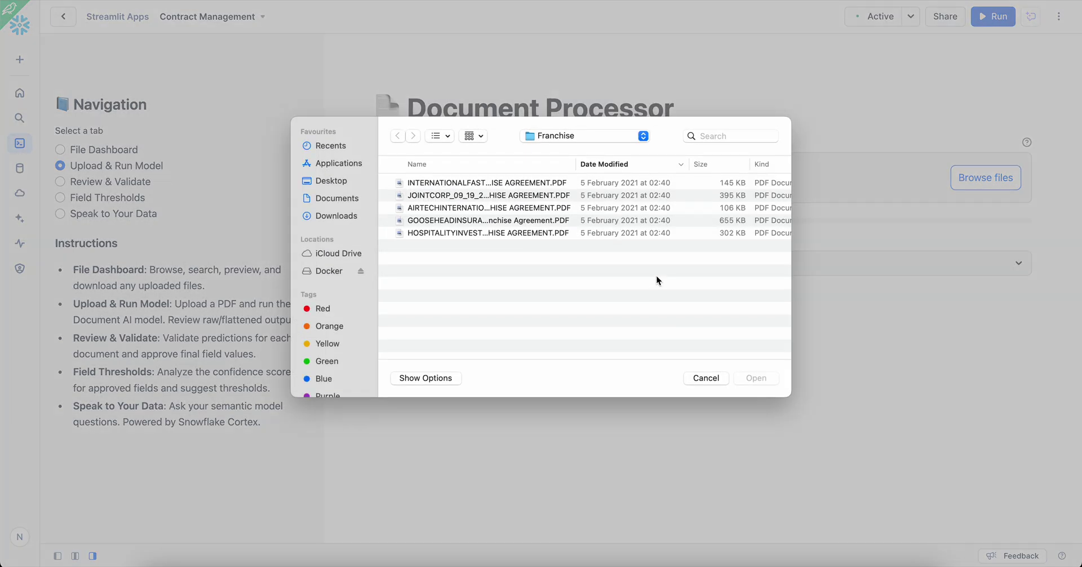
Upload JOINTCORP_09_19_2014-EX-10.15-FRANCHISE AGREEMENT.PDF from the Franchise folder to the Document Processor
left_click(554, 195)
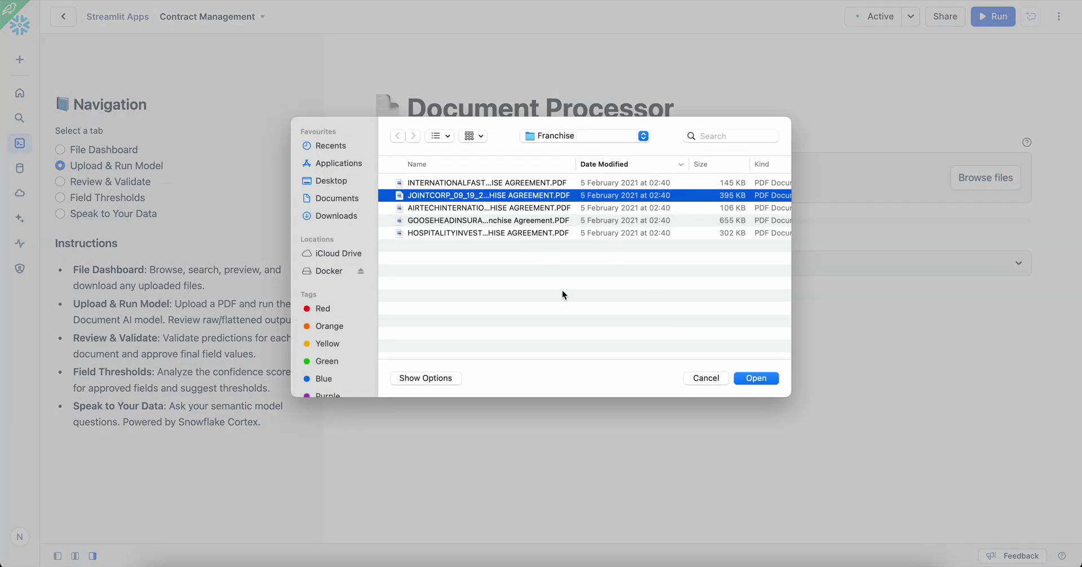
left_click(759, 378)
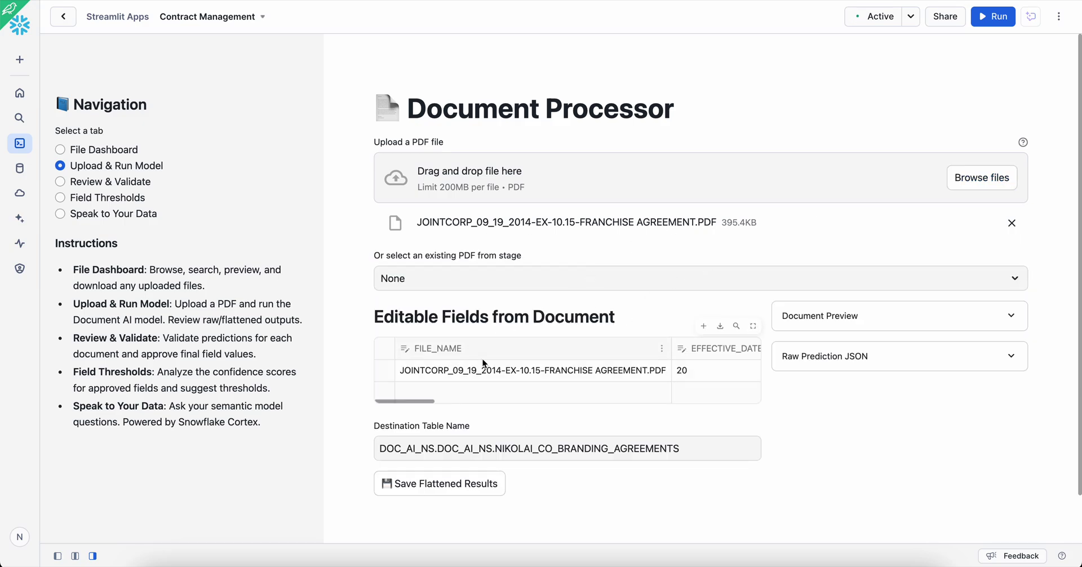
Examine the uploaded agreement's raw prediction JSON, document preview and extracted editable fields
scroll(858, 405, "down", 1)
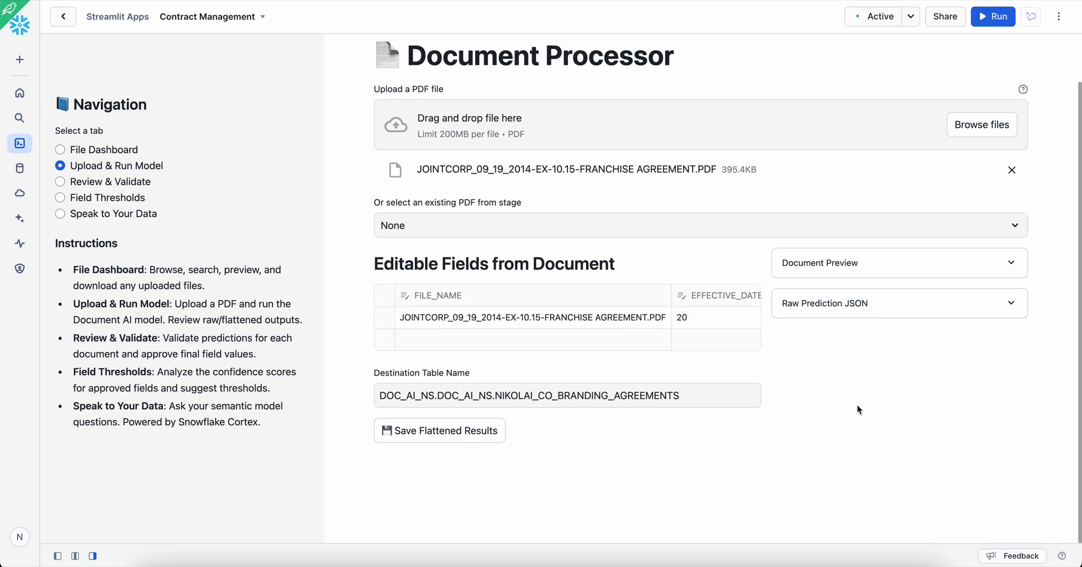
left_click(890, 303)
scroll(940, 427, "down", 5)
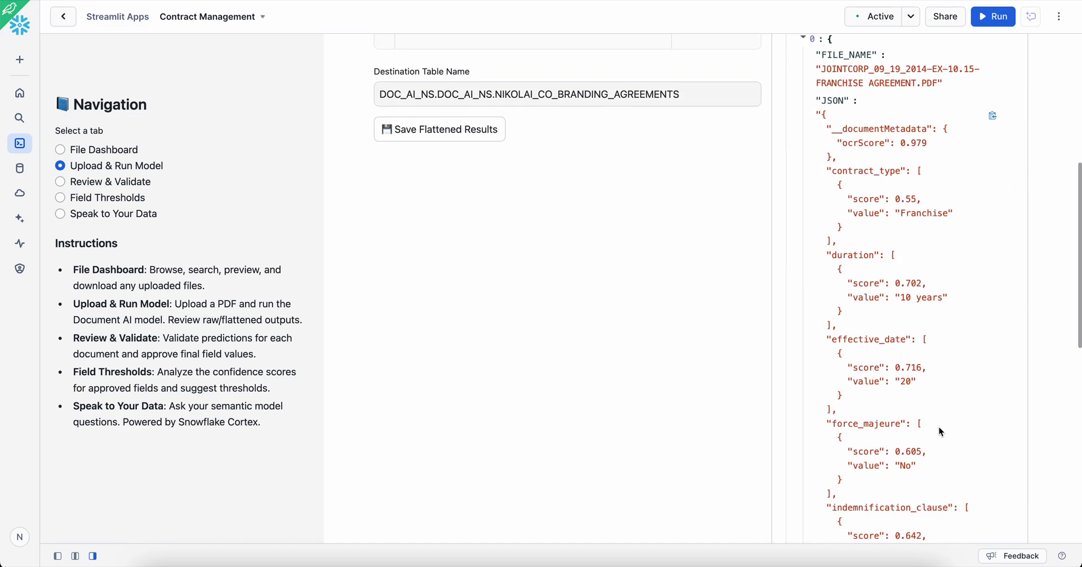
scroll(940, 428, "up", 6)
left_click(910, 319)
scroll(905, 442, "down", 5)
scroll(905, 442, "up", 3)
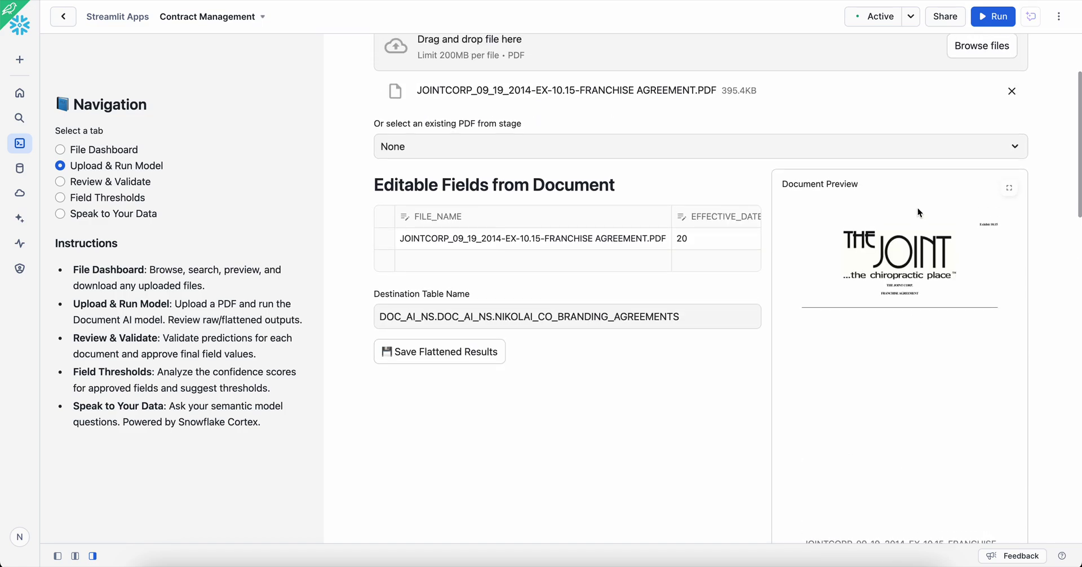
left_click(890, 180)
scroll(582, 240, "right", 10)
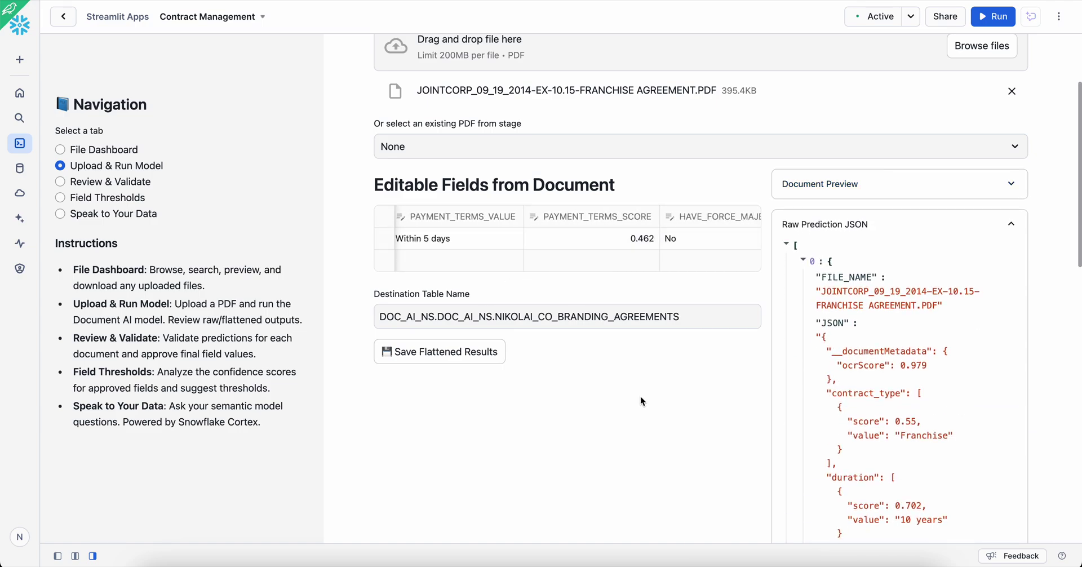
scroll(659, 366, "up", 3)
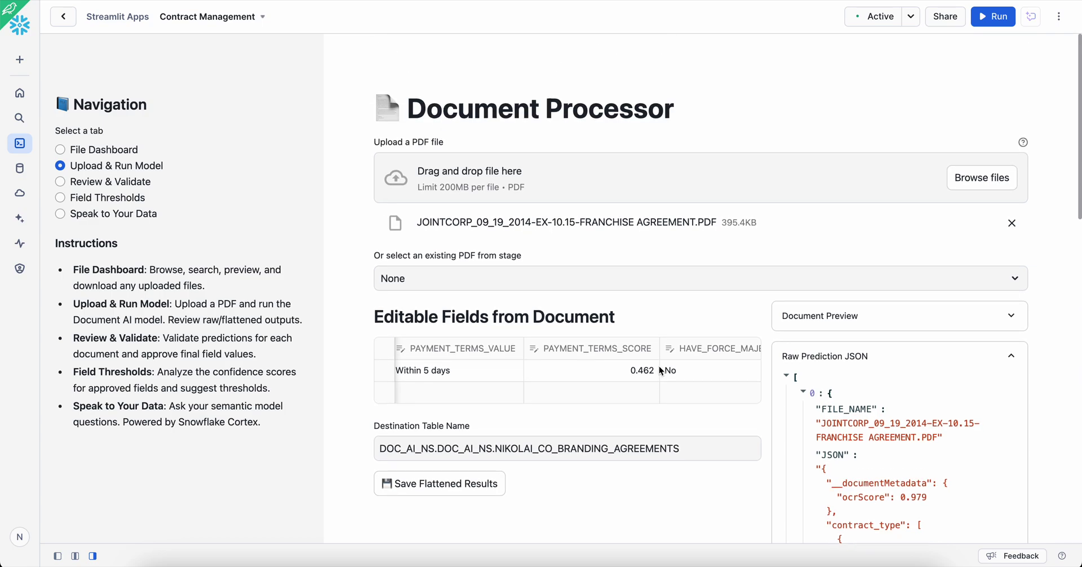
Open the Review & Validate page and select the EdietsComInc Co-Branding Agreement for review
left_click(78, 189)
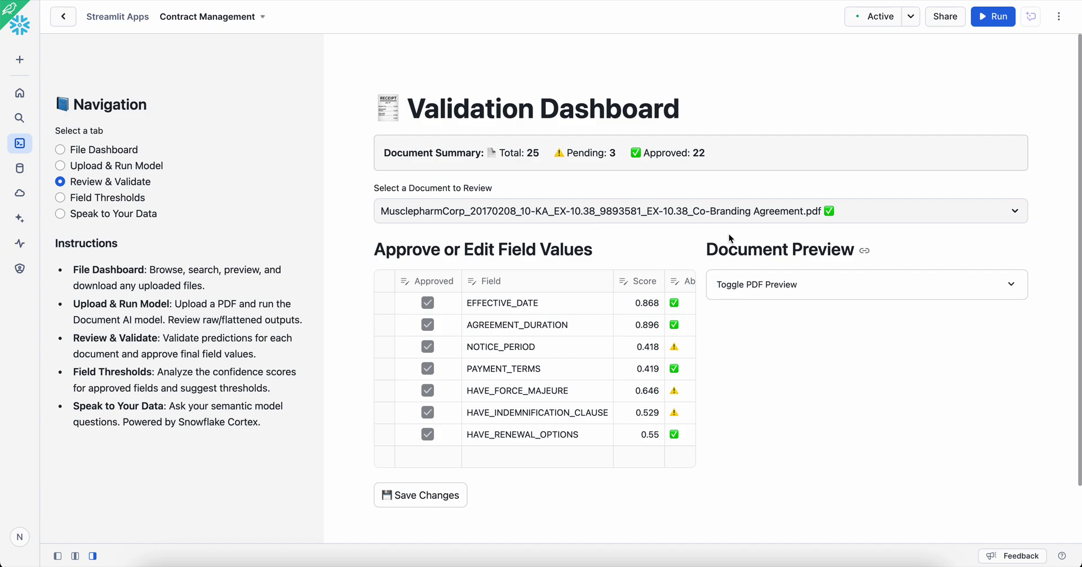
left_click(729, 214)
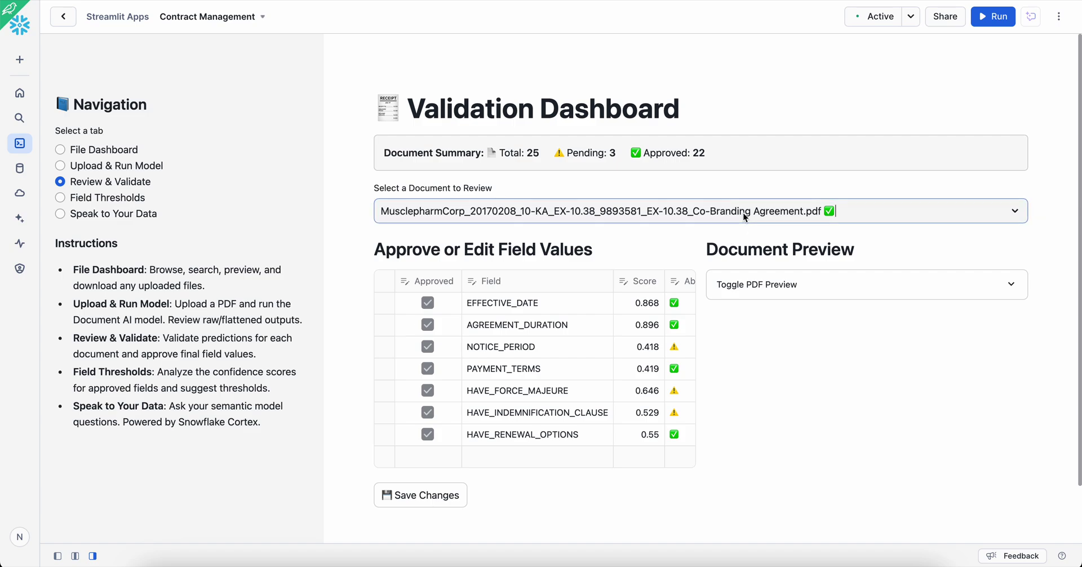
scroll(826, 332, "down", 2)
left_click(793, 348)
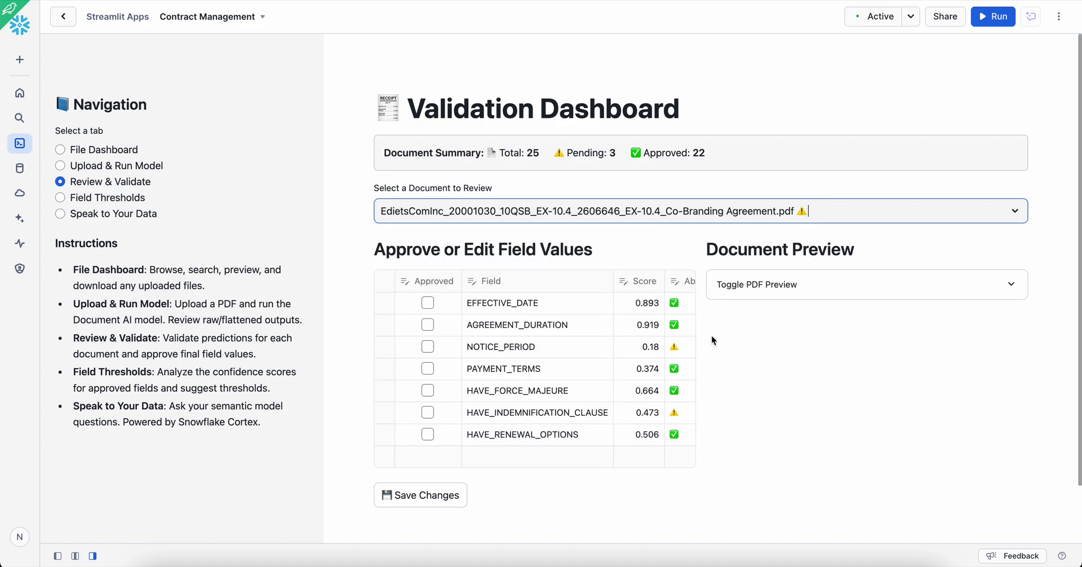
Look at the first page of the EdietsComInc agreement in the PDF preview, and collapse the preview
left_click(885, 283)
scroll(909, 395, "down", 5)
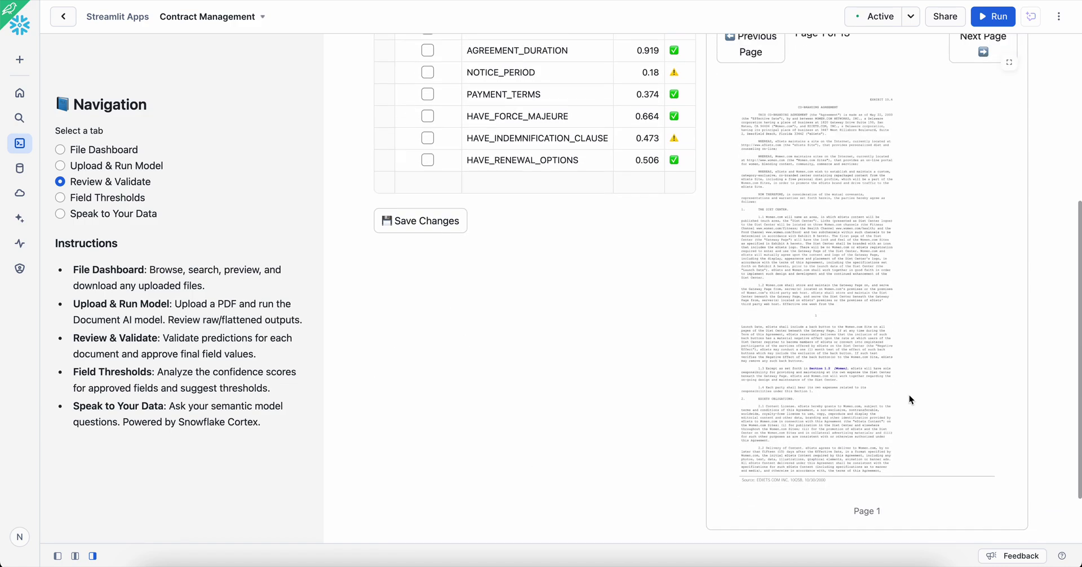
scroll(910, 395, "up", 3)
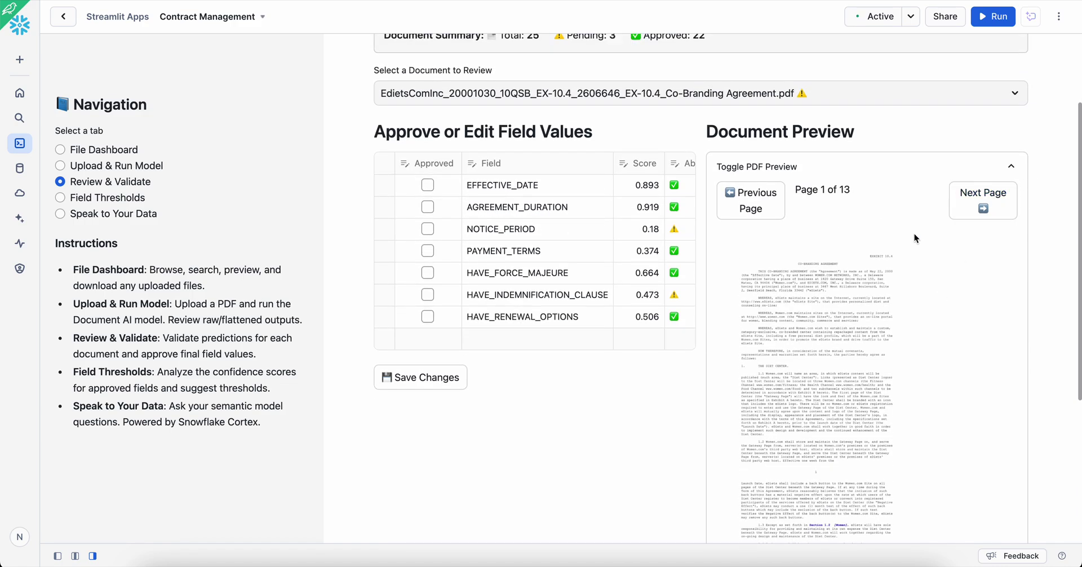
left_click(869, 172)
Examine the scores, above-threshold markers and extracted values for the EdietsComInc agreement's fields
scroll(551, 286, "right", 5)
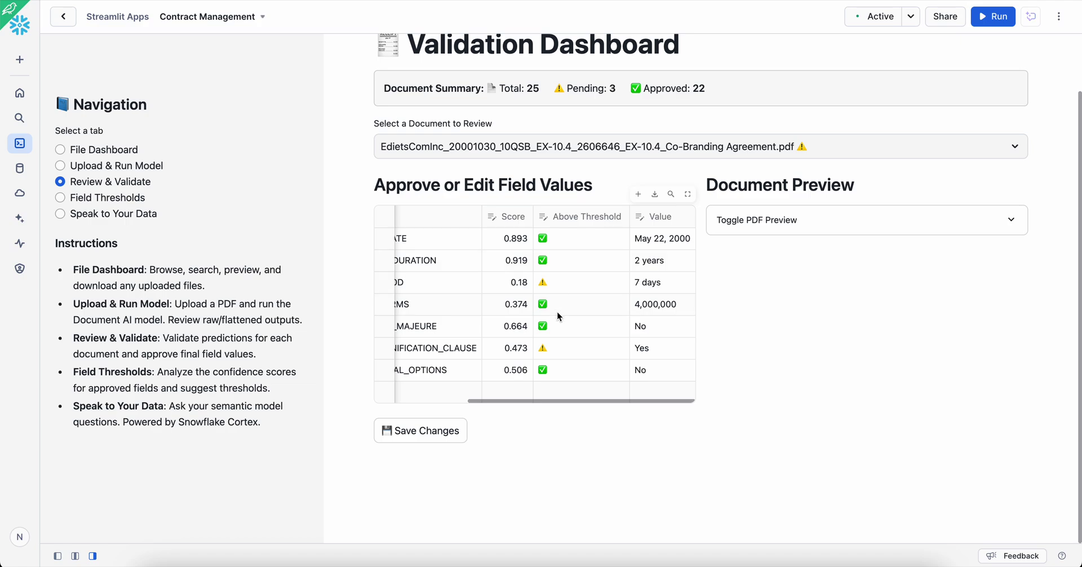
scroll(491, 282, "left", 5)
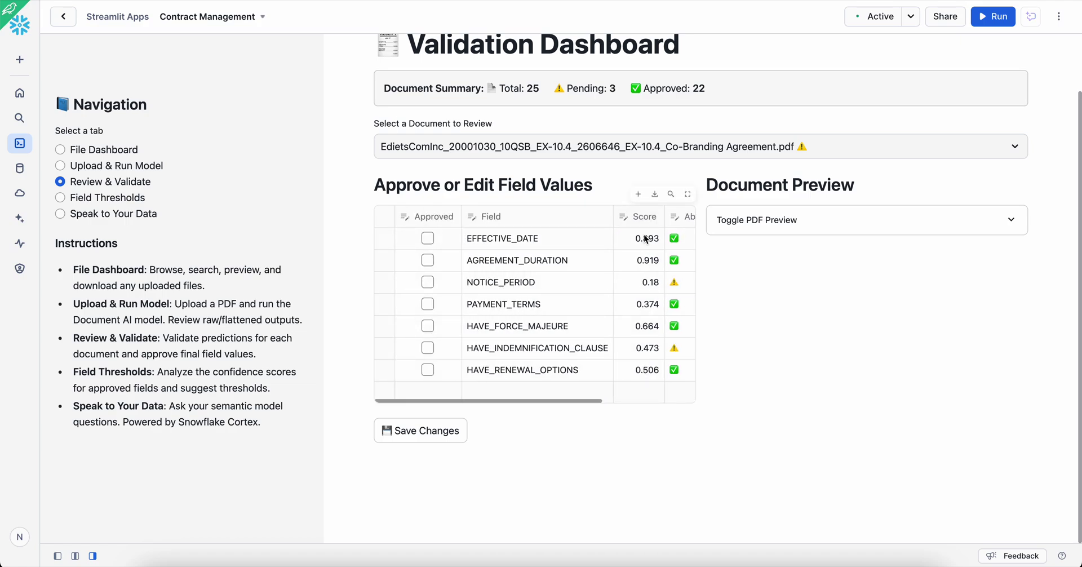
scroll(648, 284, "right", 5)
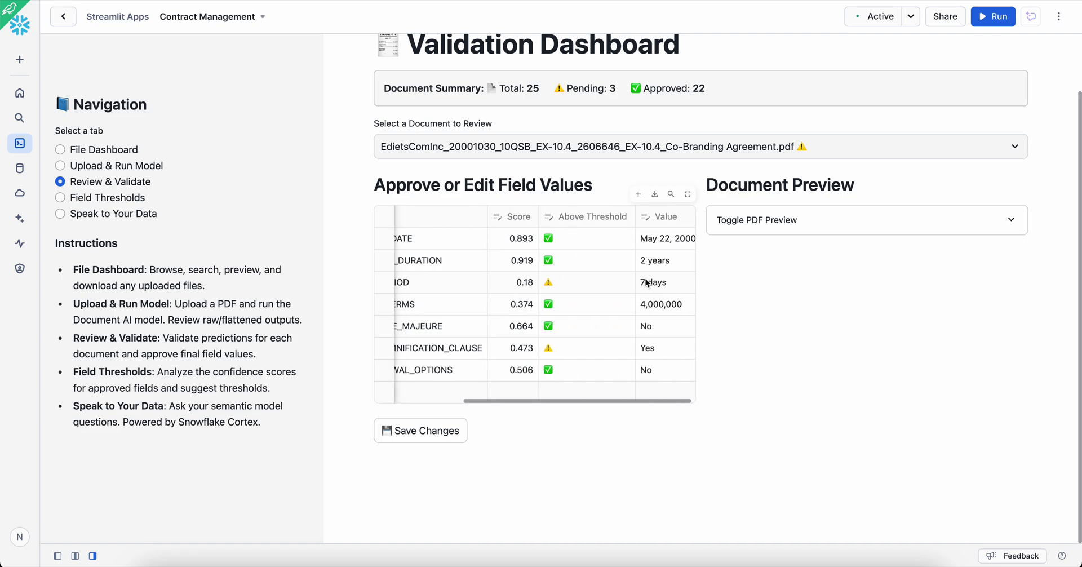
scroll(603, 282, "left", 4)
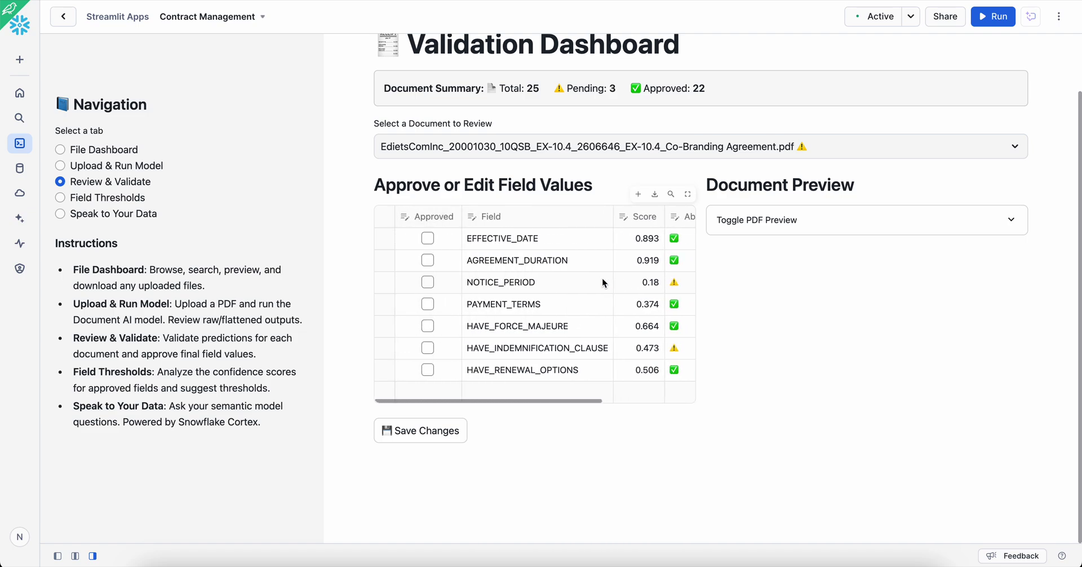
Compare the current thresholds on the Field Thresholds page with the field scores on the Review & Validate page
left_click(101, 202)
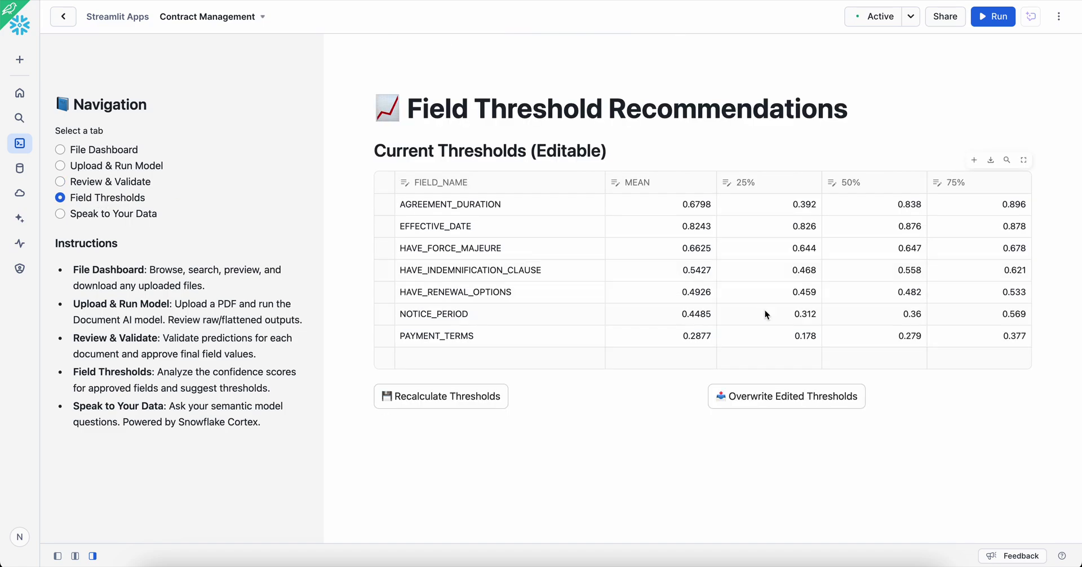
left_click(135, 181)
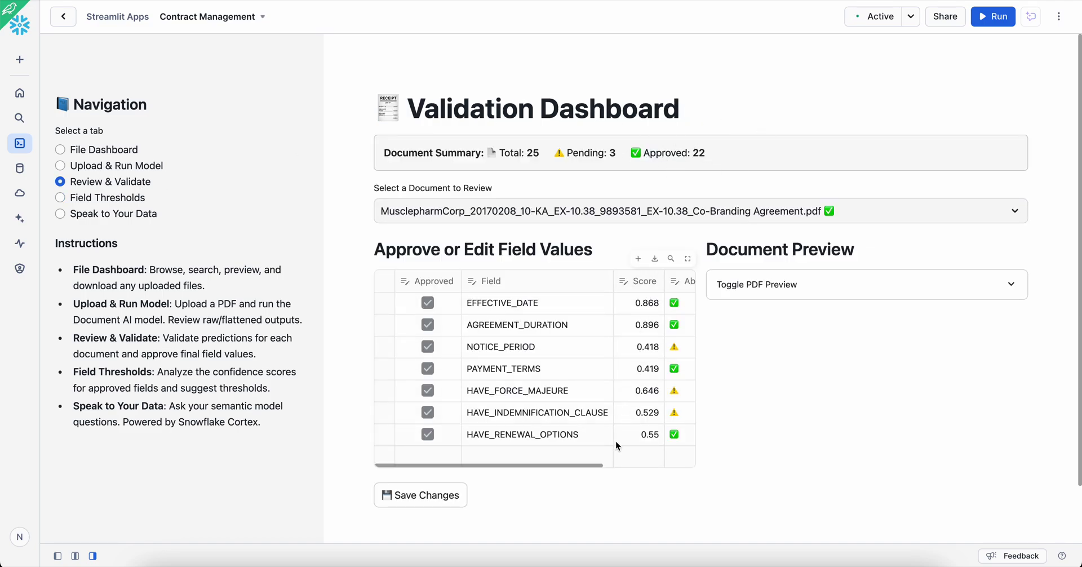
left_click(111, 197)
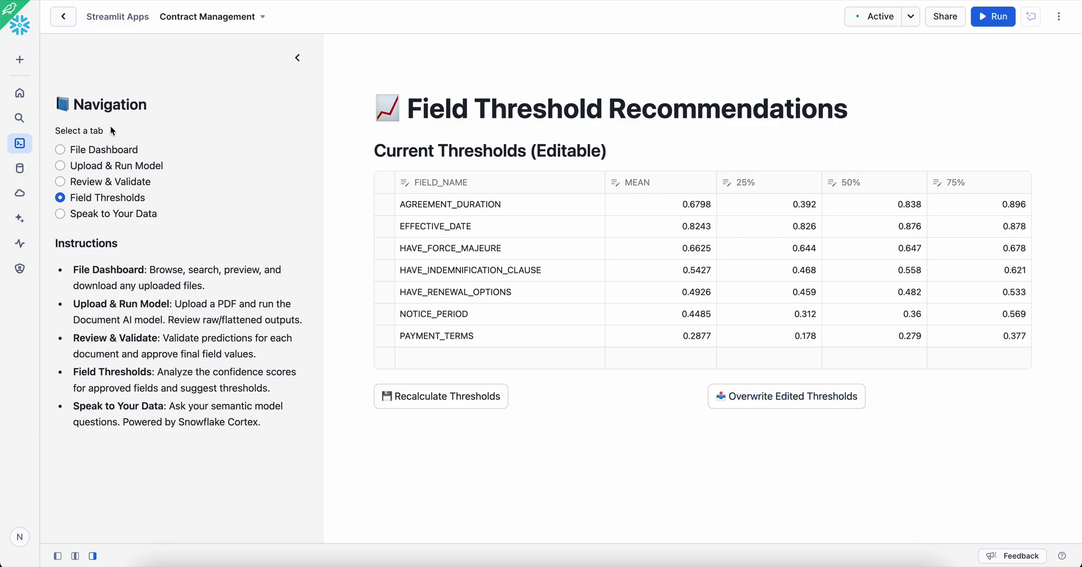
Return to the Review & Validate page and choose the pending EdietsComInc Co-Branding Agreement as the document to review
left_click(92, 182)
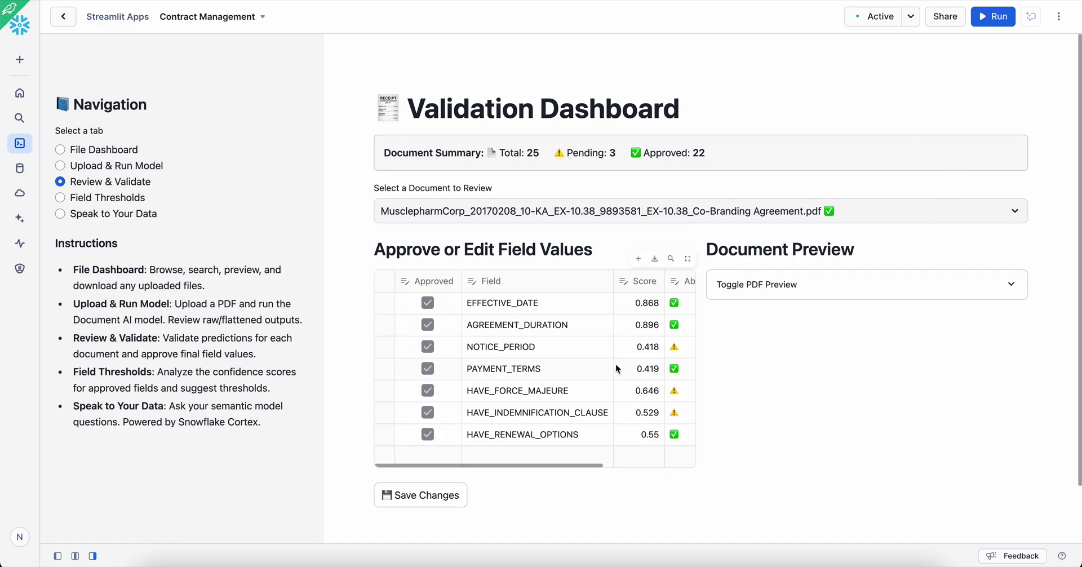
scroll(564, 358, "right", 2)
left_click(754, 217)
scroll(756, 293, "down", 3)
left_click(769, 348)
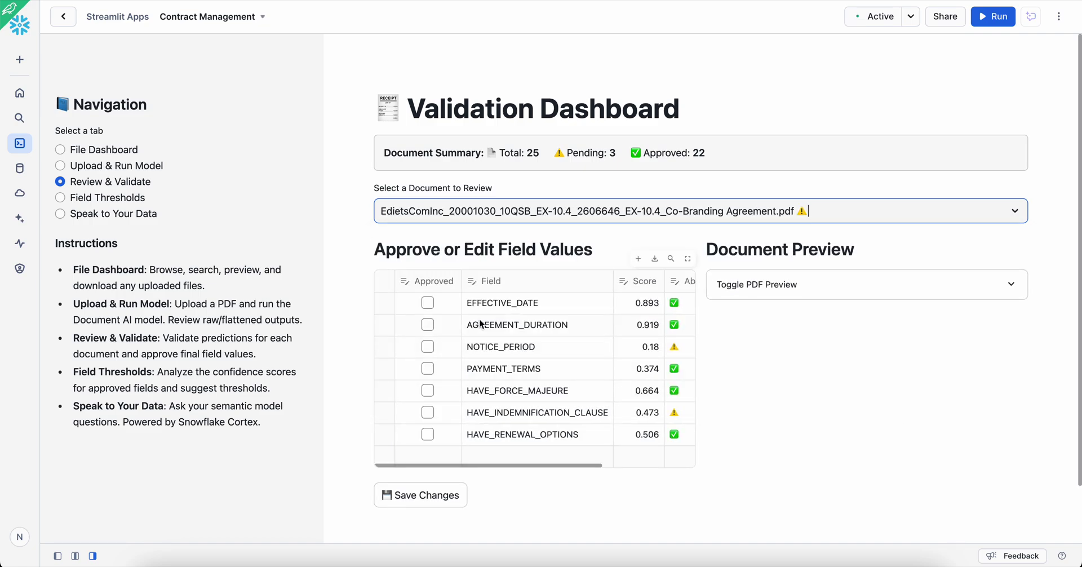
Mark all seven fields of the EdietsComInc agreement, from EFFECTIVE_DATE to HAVE_RENEWAL_OPTIONS, as approved and save the changes
left_click(429, 303)
left_click(428, 324)
left_click(429, 347)
left_click(429, 369)
left_click(428, 389)
left_click(429, 414)
left_click(429, 435)
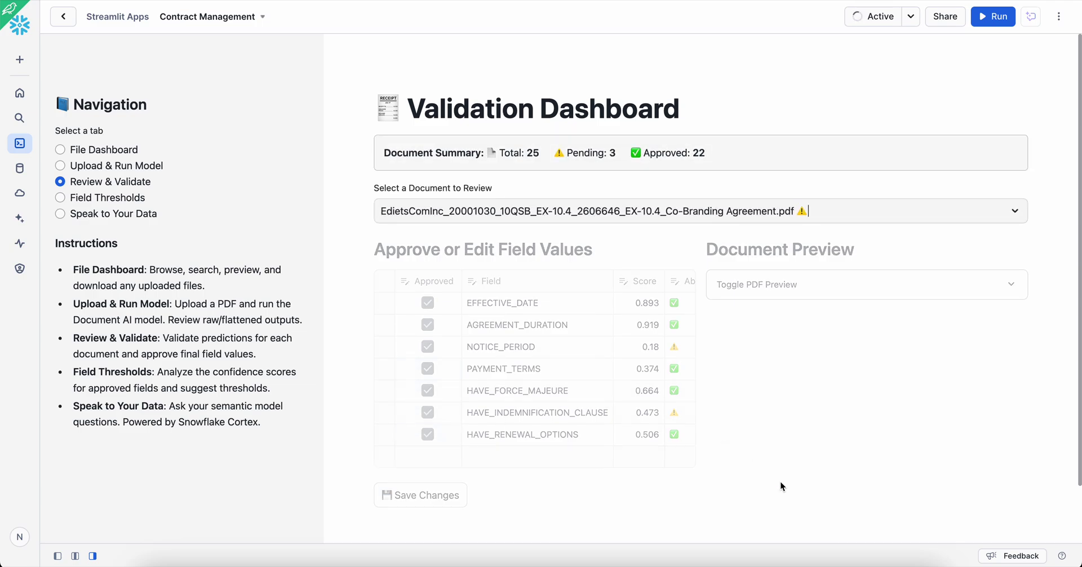
left_click(420, 495)
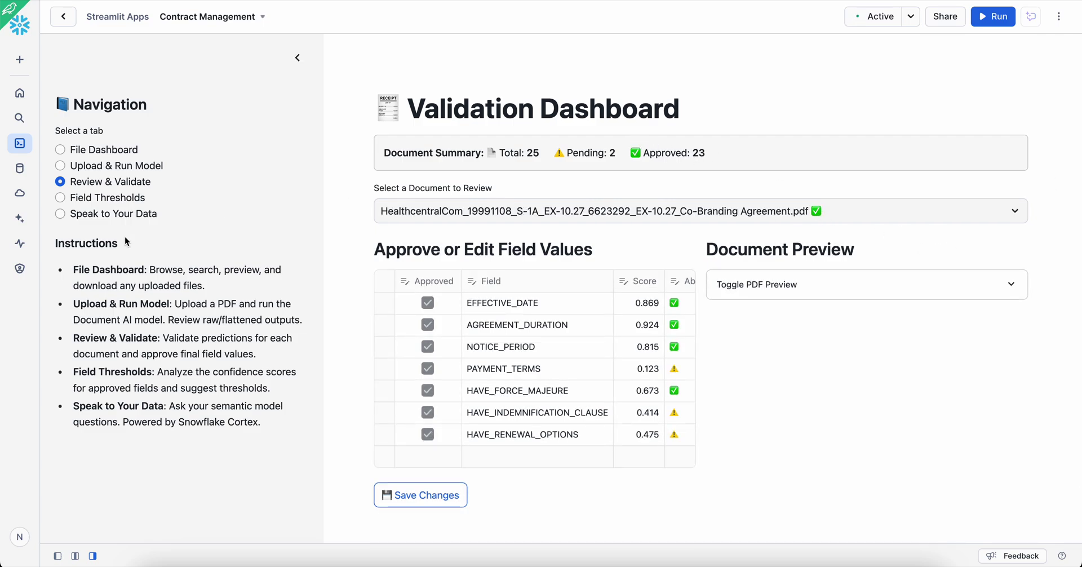
Recalculate the thresholds on the Field Thresholds page
left_click(70, 197)
left_click(447, 398)
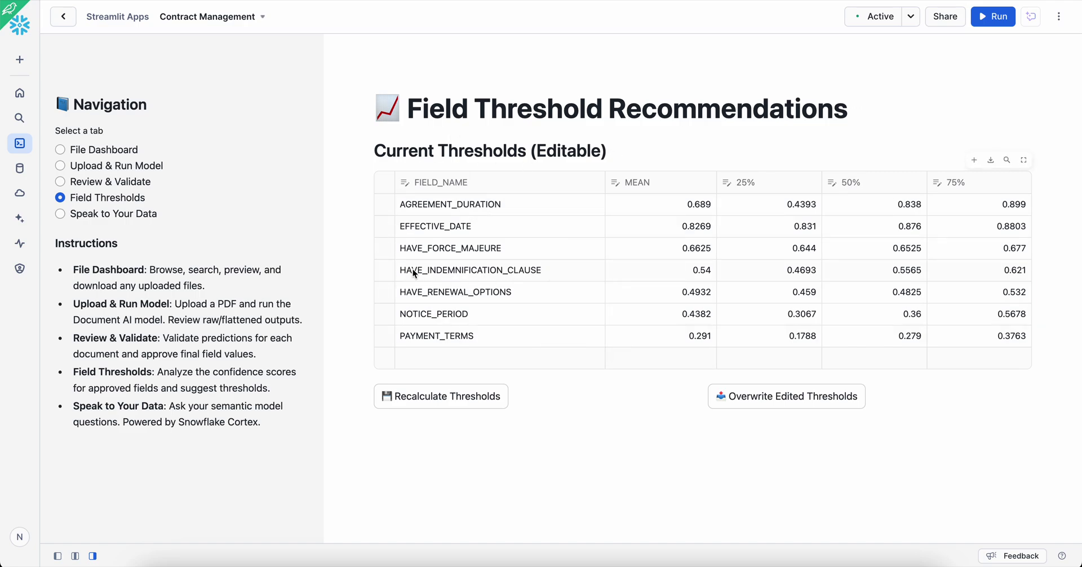
left_click(449, 277)
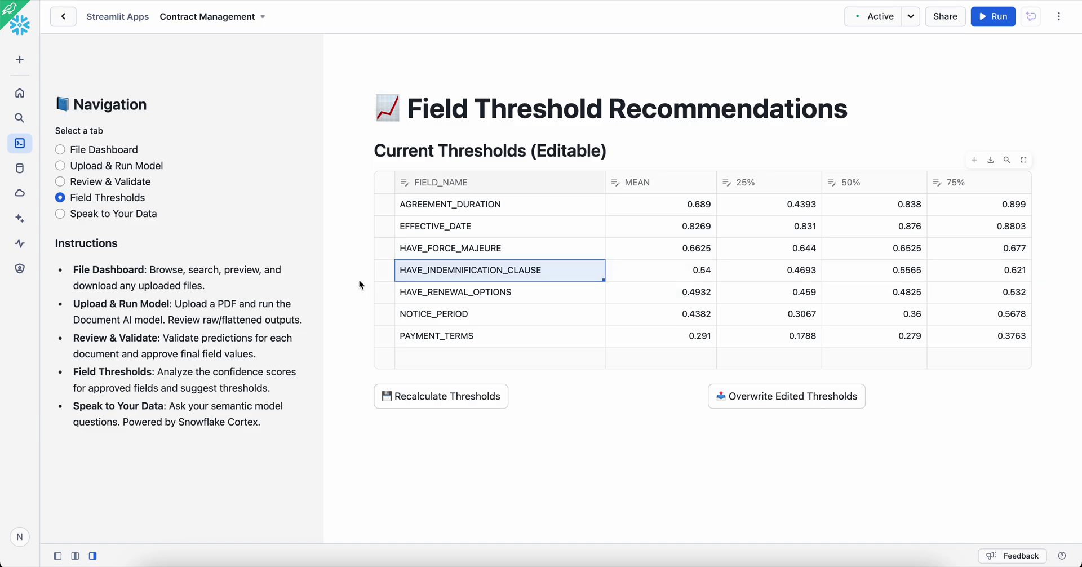
On the Speak to Your Data page, ask "which contracts have an indemnification clause?" and look through the returned file names
left_click(62, 215)
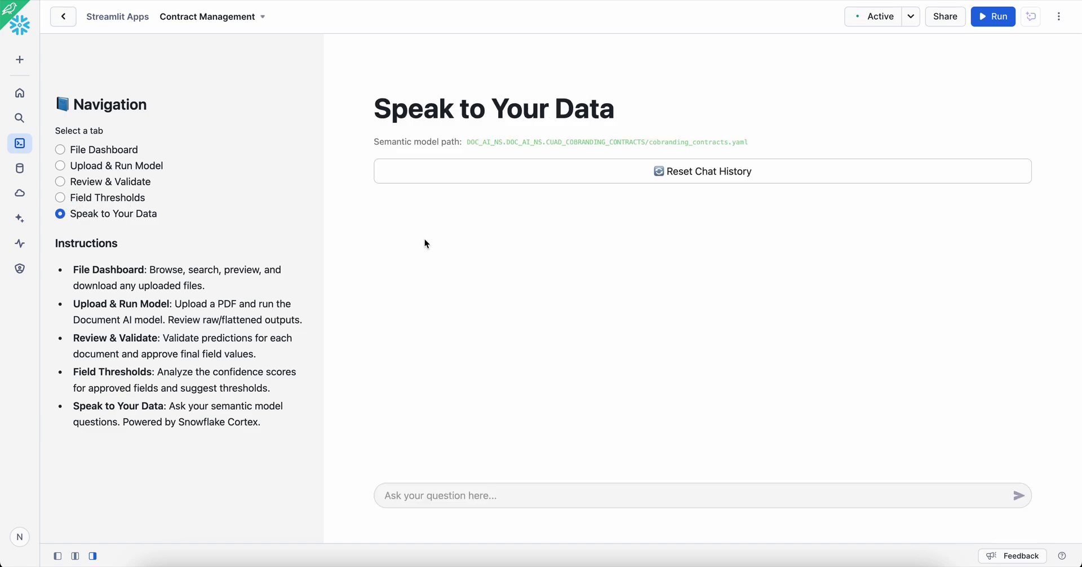
left_click(485, 492)
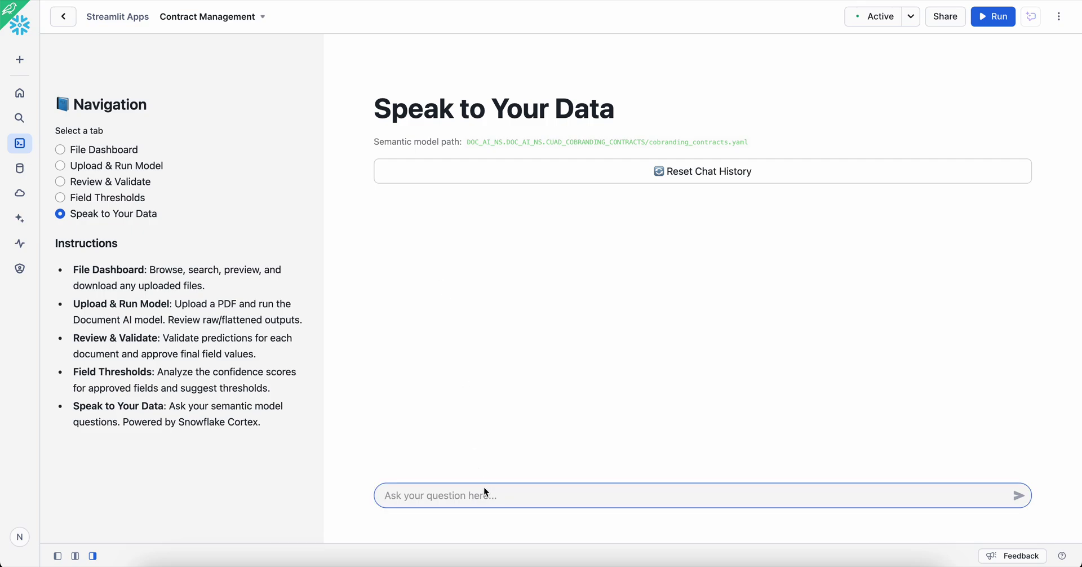
type("which contrac")
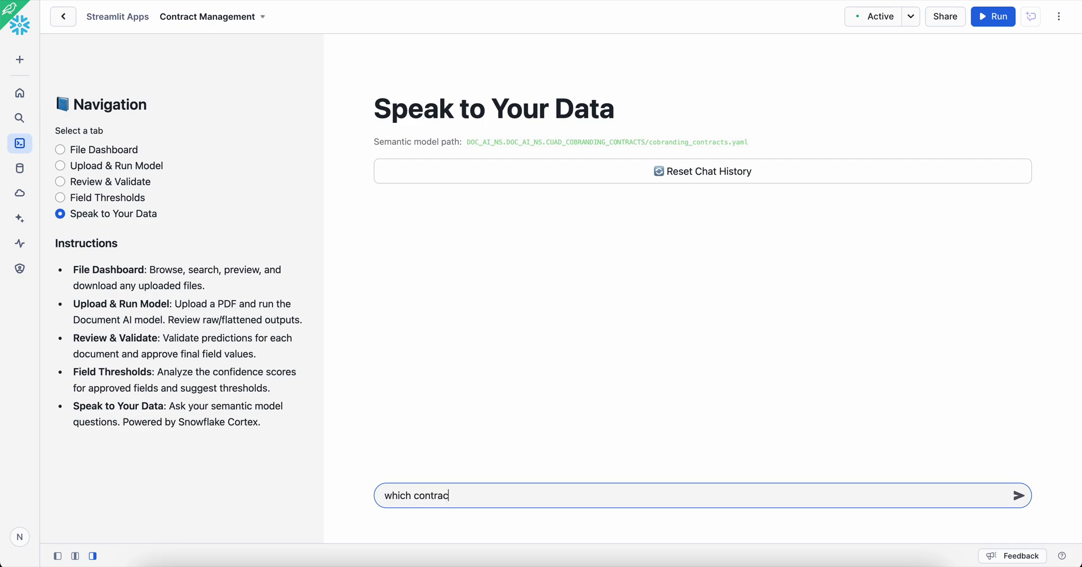
type("ts have an indemnification clause?")
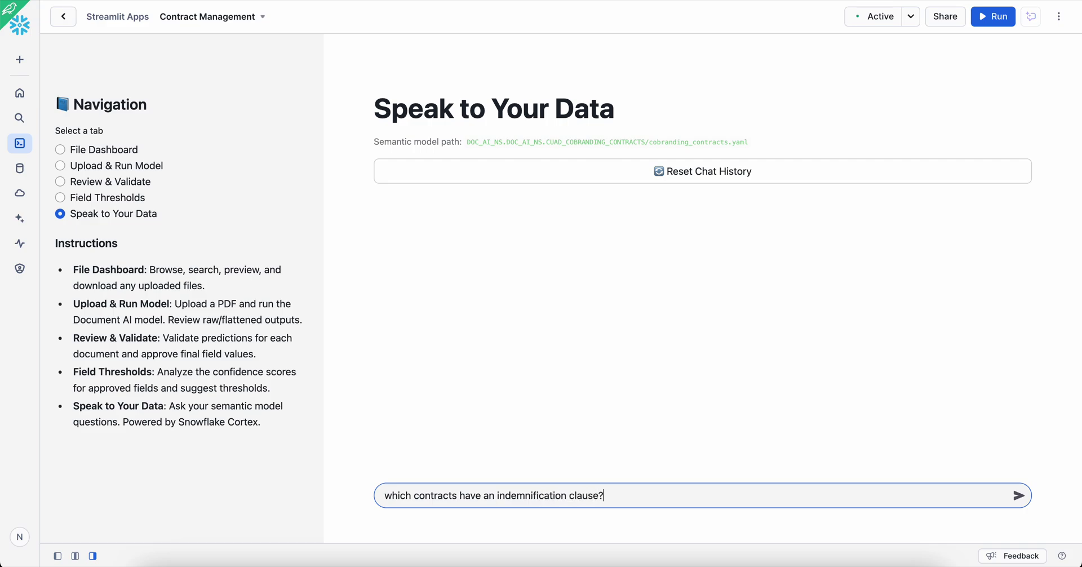
key("Return")
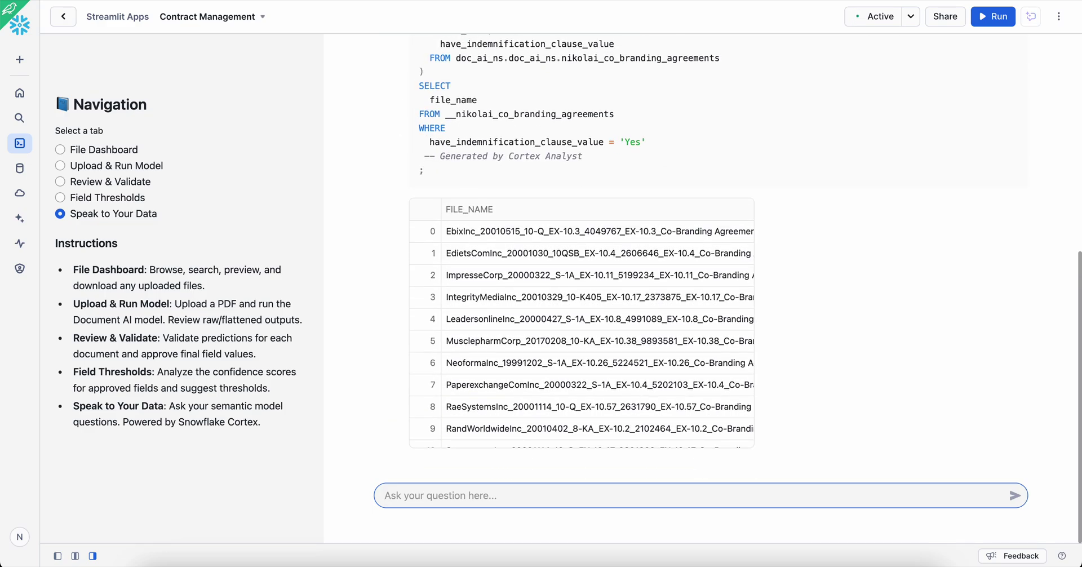
scroll(625, 341, "down", 5)
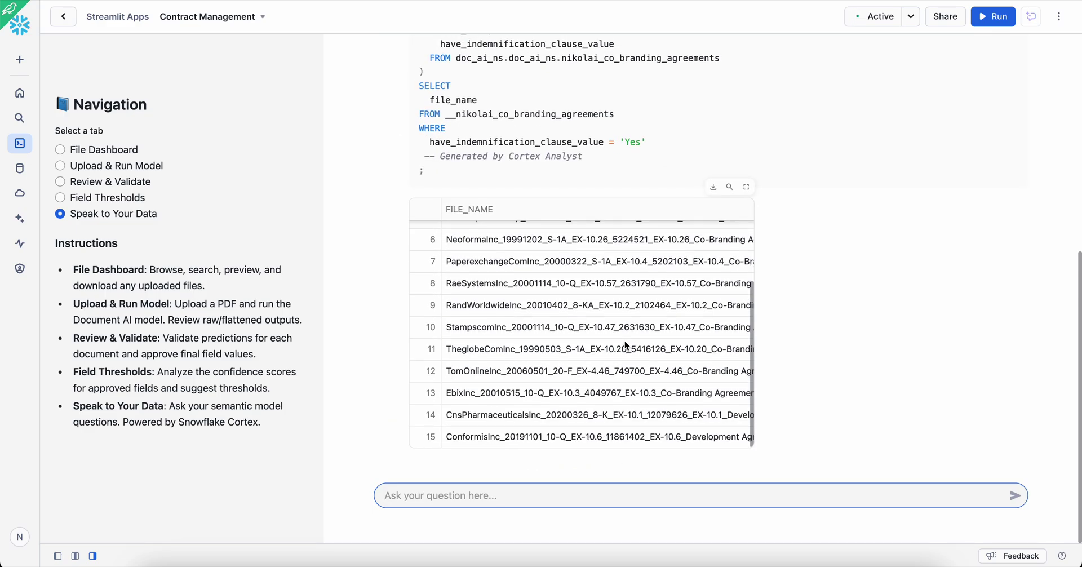
scroll(625, 341, "up", 5)
scroll(625, 341, "down", 5)
scroll(504, 437, "up", 5)
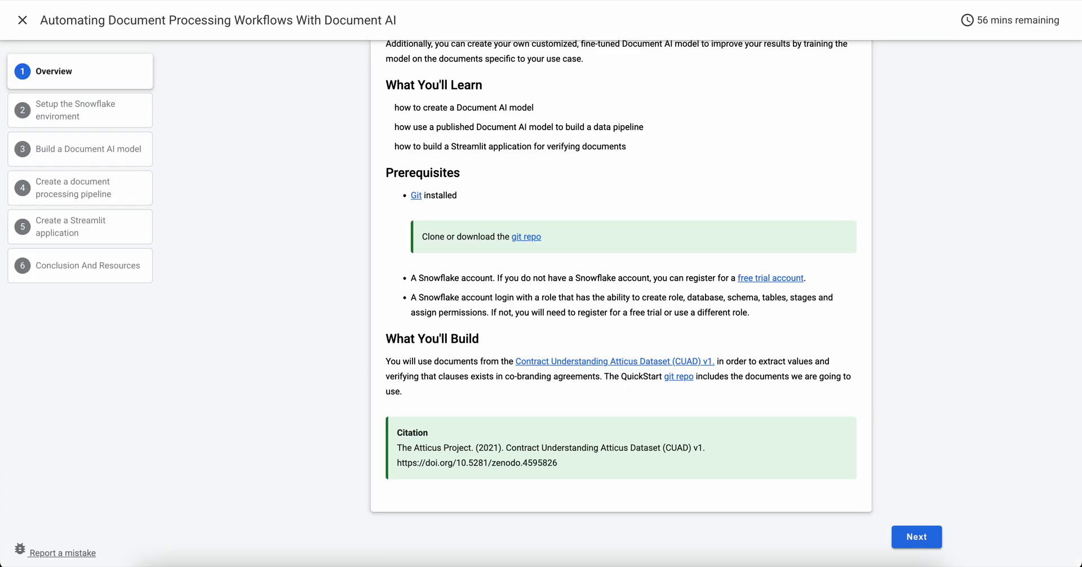
Review the Overview section of the quickstart guide "Automating Document Processing Workflows With Document AI"
scroll(397, 356, "up", 5)
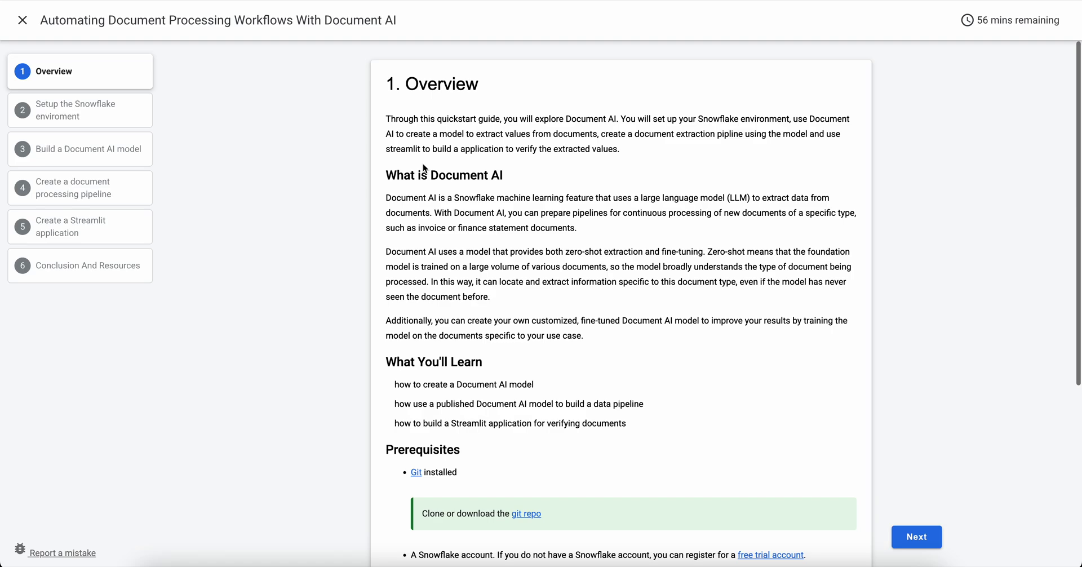
scroll(423, 167, "down", 5)
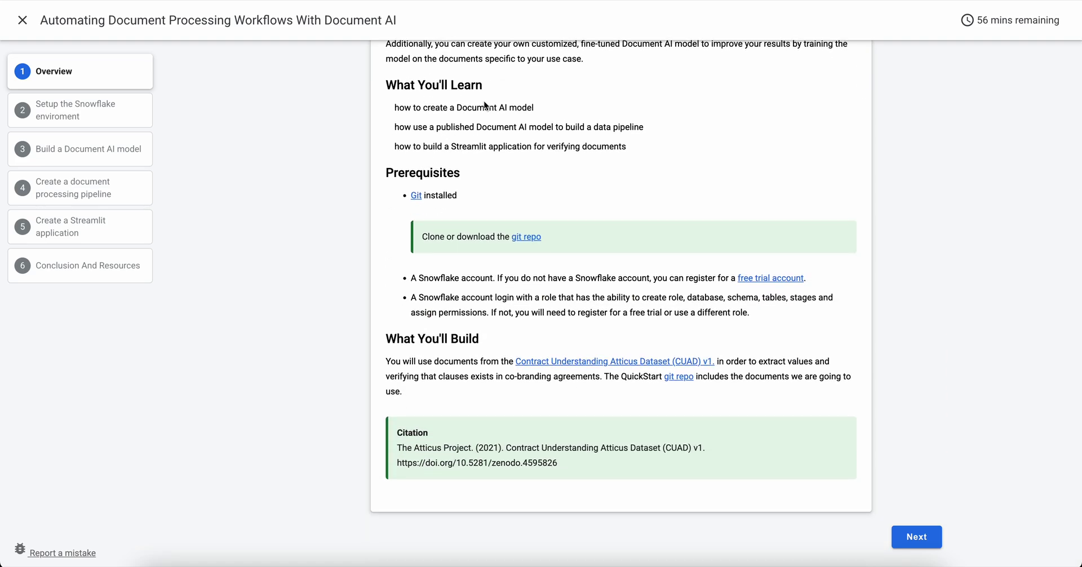
scroll(499, 84, "up", 5)
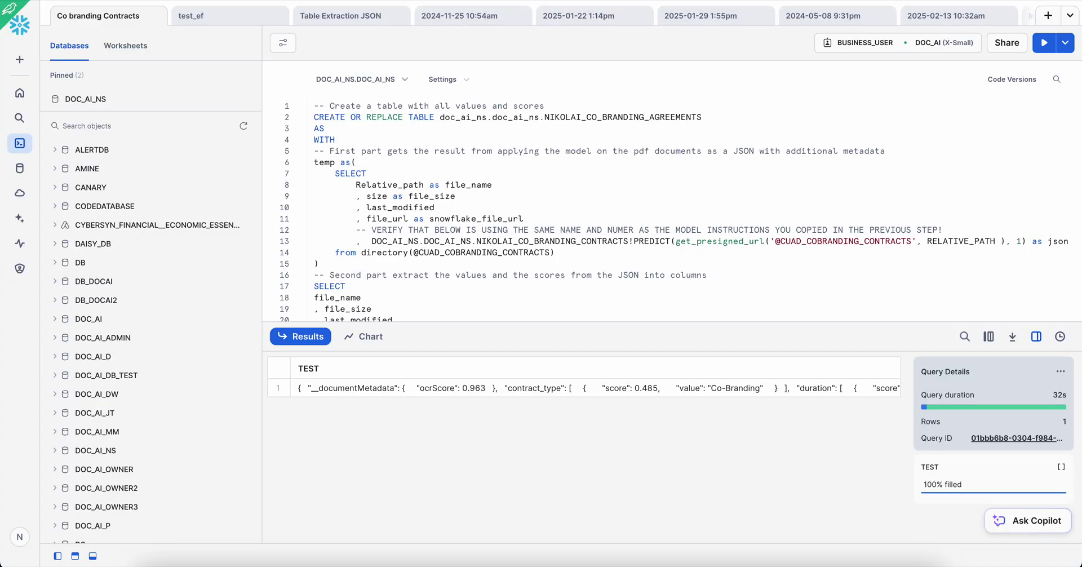
In the Co branding Contracts worksheet, run the line 63 query on the COBRANDING_PREDICTIONS table and inspect the first row's file name and JSON
mouse_move(20, 219)
scroll(434, 210, "down", 2)
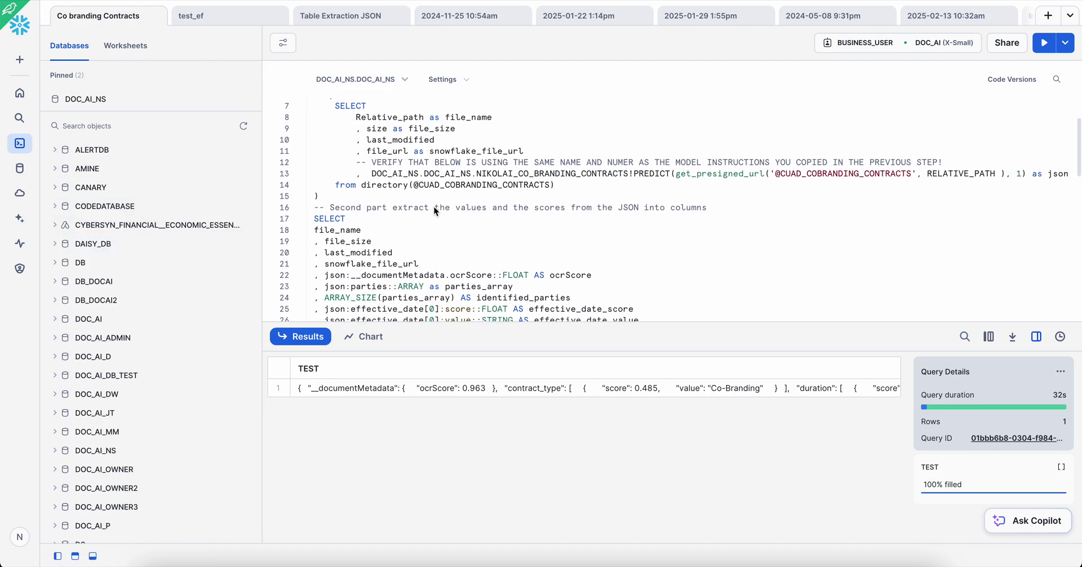
scroll(435, 211, "up", 2)
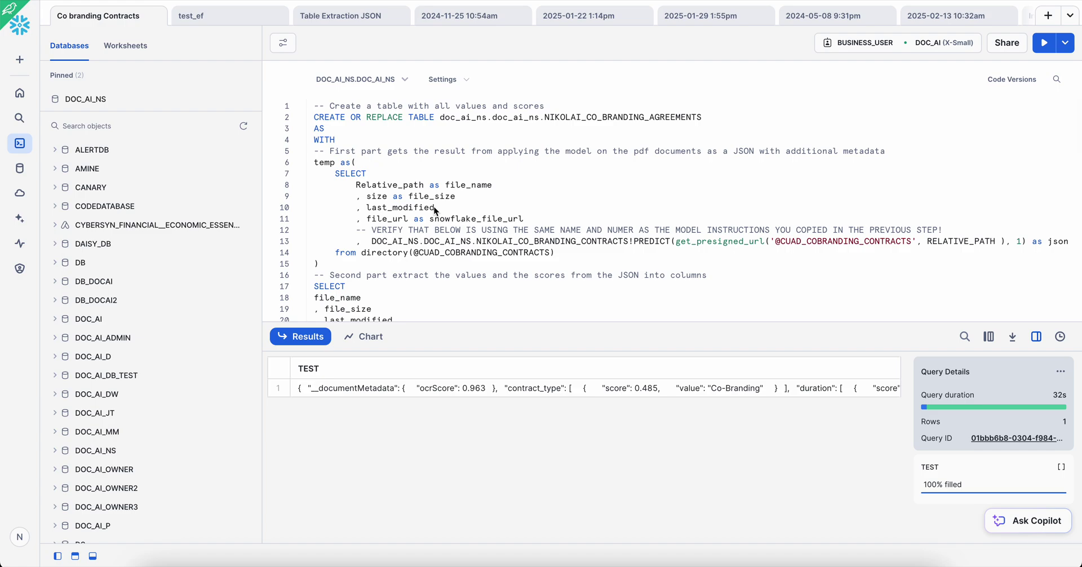
scroll(435, 211, "down", 10)
scroll(434, 211, "down", 7)
left_click(466, 211)
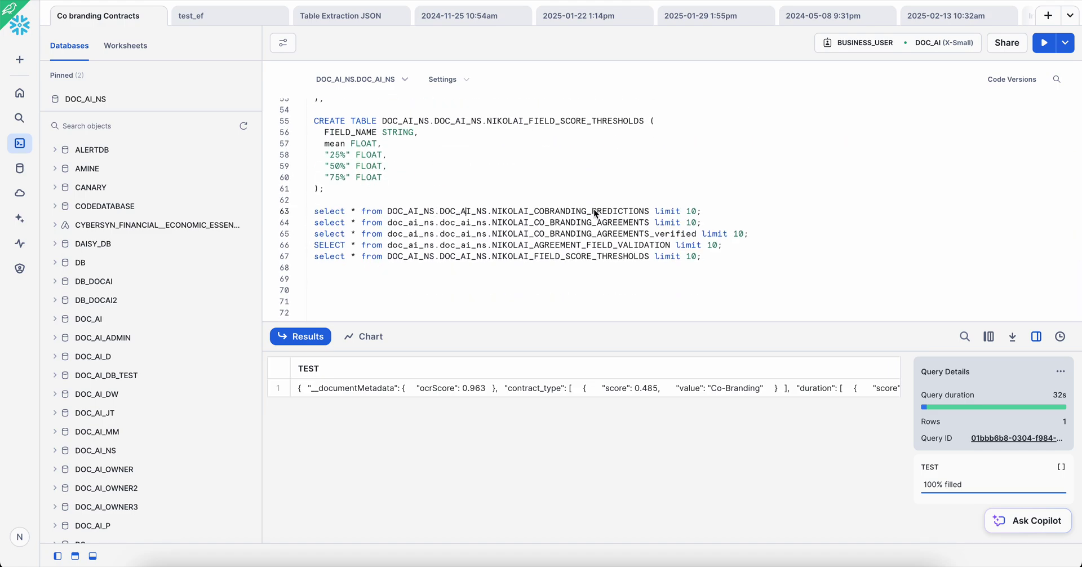
scroll(511, 202, "up", 1)
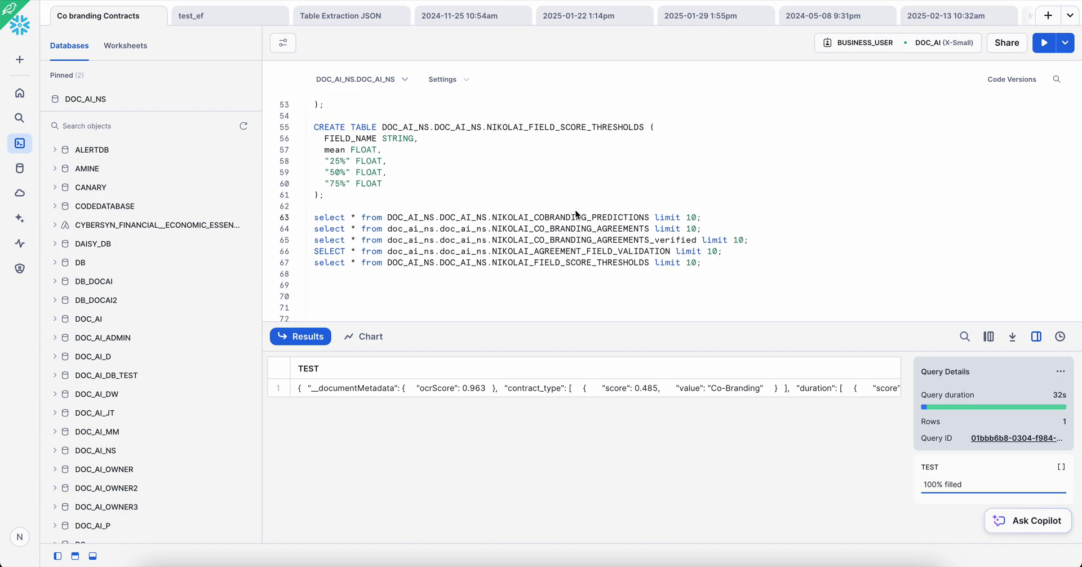
key("ctrl+Return")
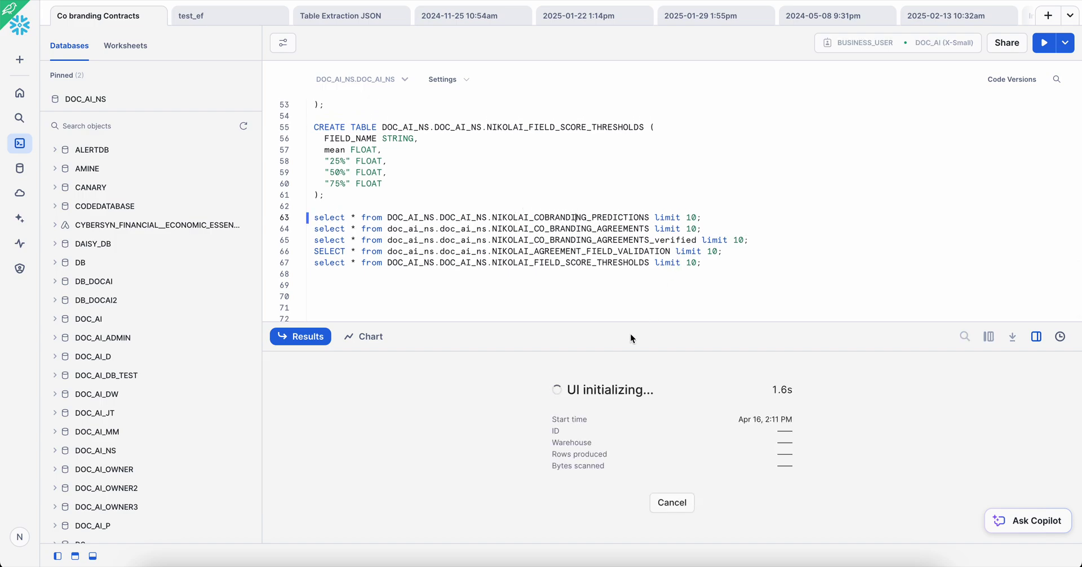
left_click(580, 390)
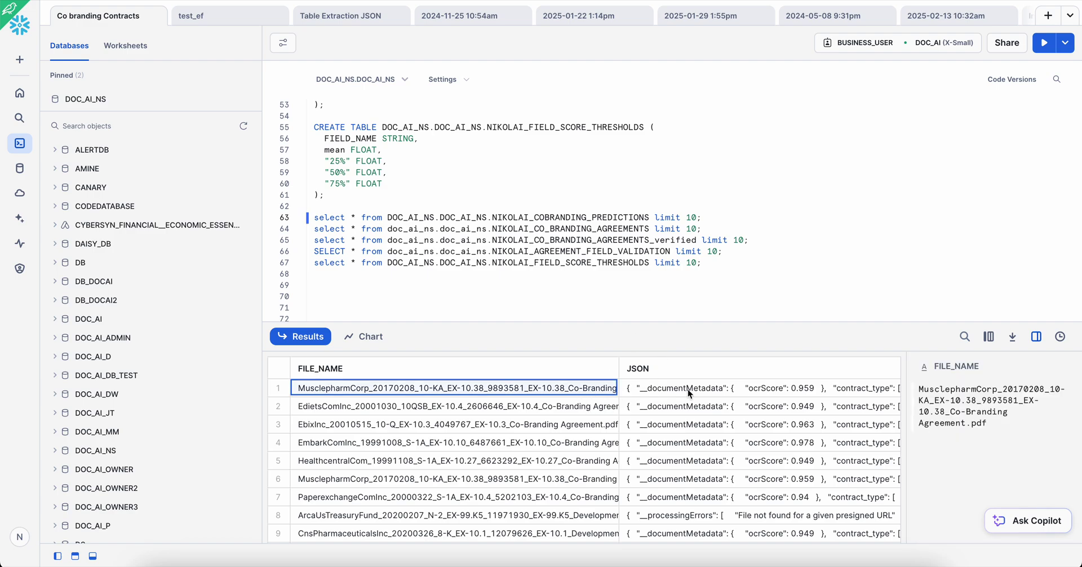
left_click(688, 389)
Run the line 64 query on the CO_BRANDING_AGREEMENTS table and review the SQL that extracts its values and scores from the JSON
left_click(524, 230)
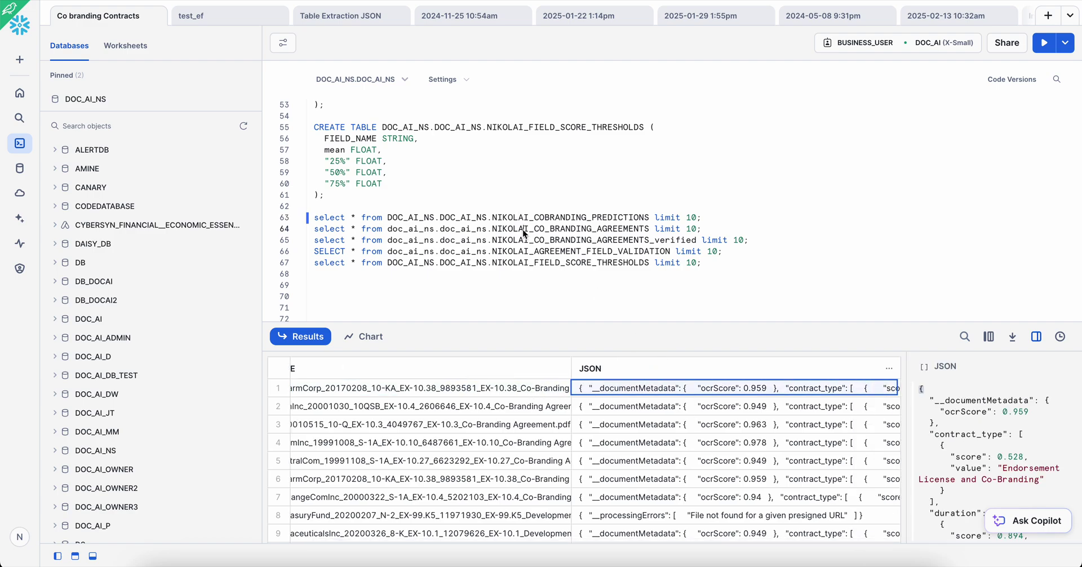
key("ctrl+Return")
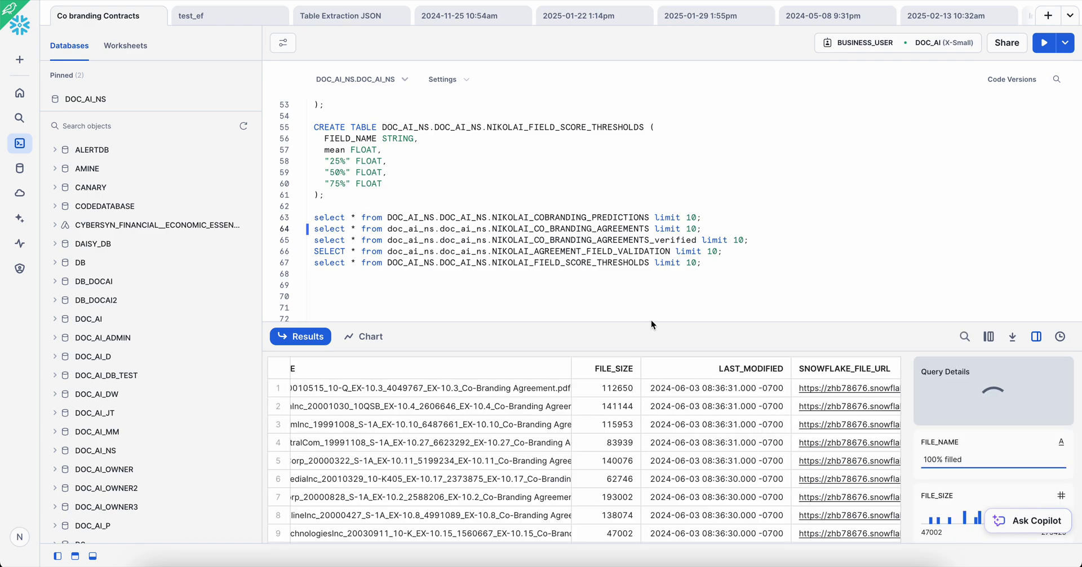
left_click_drag(530, 327, 517, 238)
scroll(496, 137, "up", 10)
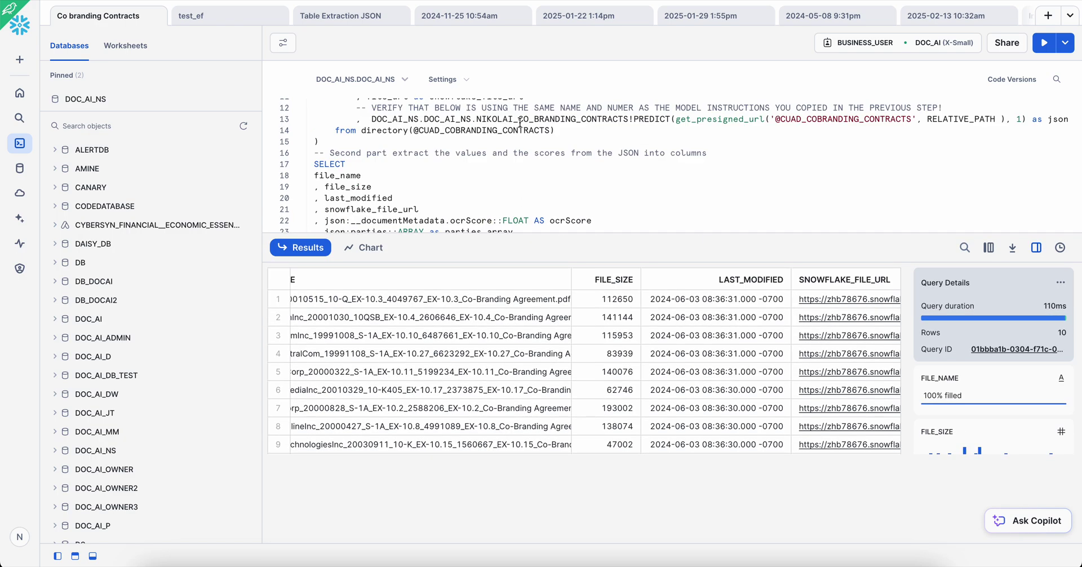
left_click_drag(448, 238, 438, 371)
scroll(460, 240, "down", 4)
scroll(460, 240, "down", 5)
scroll(495, 135, "up", 10)
scroll(495, 134, "down", 2)
scroll(494, 134, "down", 5)
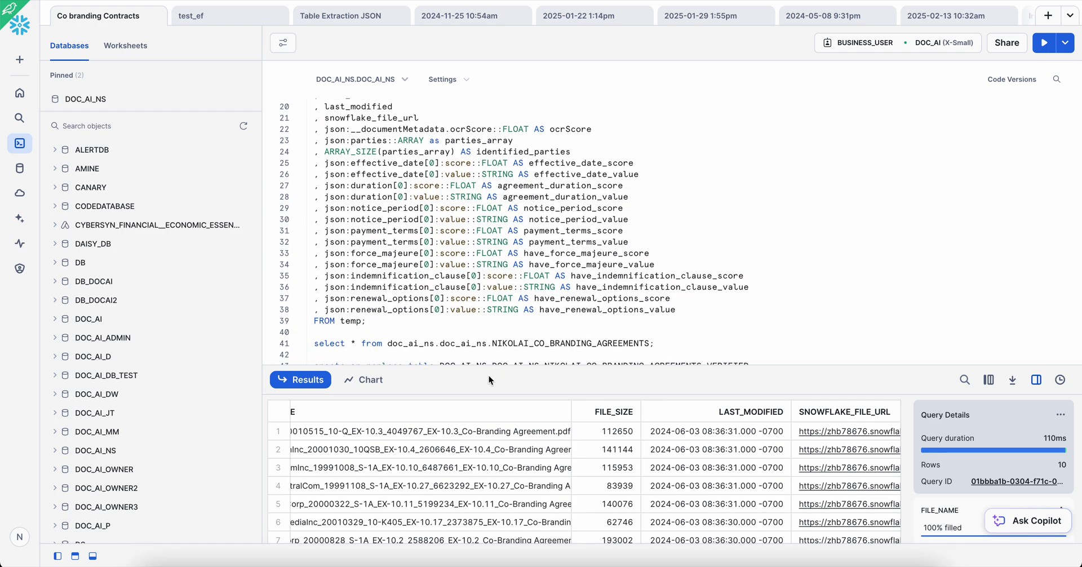
scroll(509, 271, "down", 10)
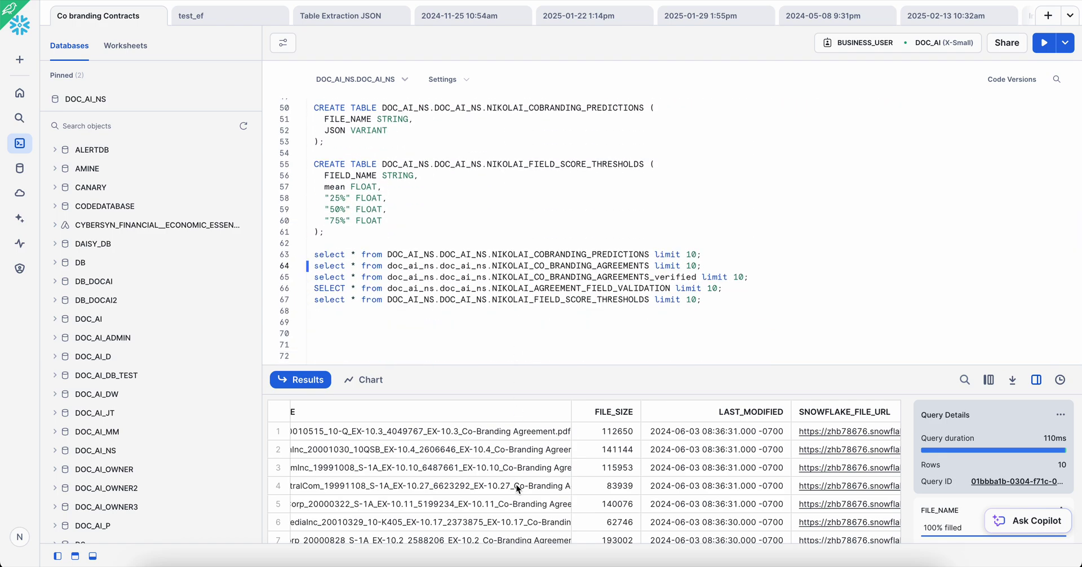
Run the line 65 query on the CO_BRANDING_AGREEMENTS_verified table and look through the returned rows
left_click(578, 277)
key("ctrl+Return")
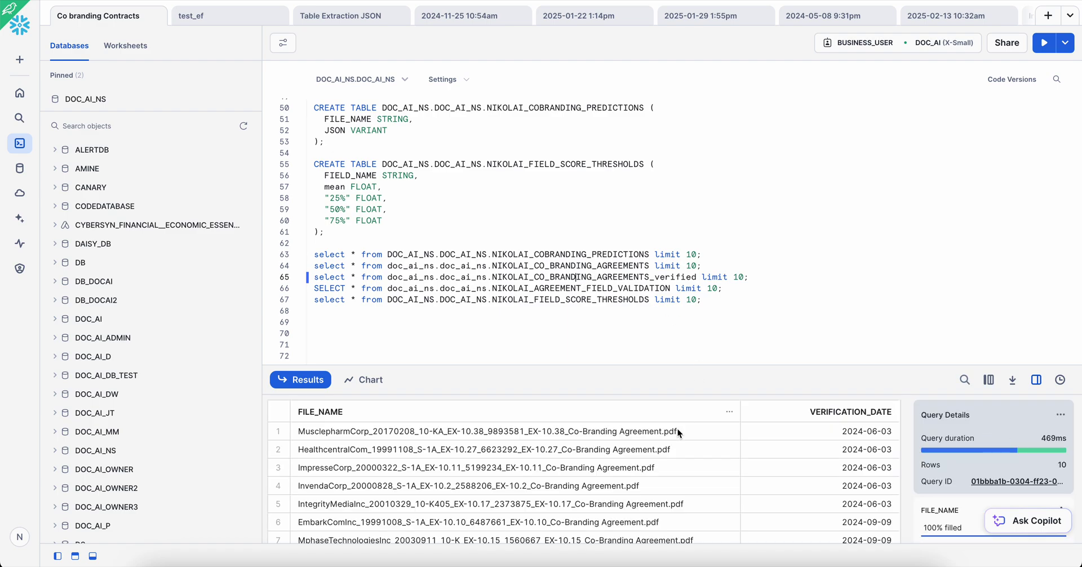
scroll(643, 448, "down", 2)
scroll(643, 448, "up", 2)
Query the first 10 rows of the AGREEMENT_FIELD_VALIDATION table and of the FIELD_SCORE_THRESHOLDS table
left_click(616, 288)
key("ctrl+Return")
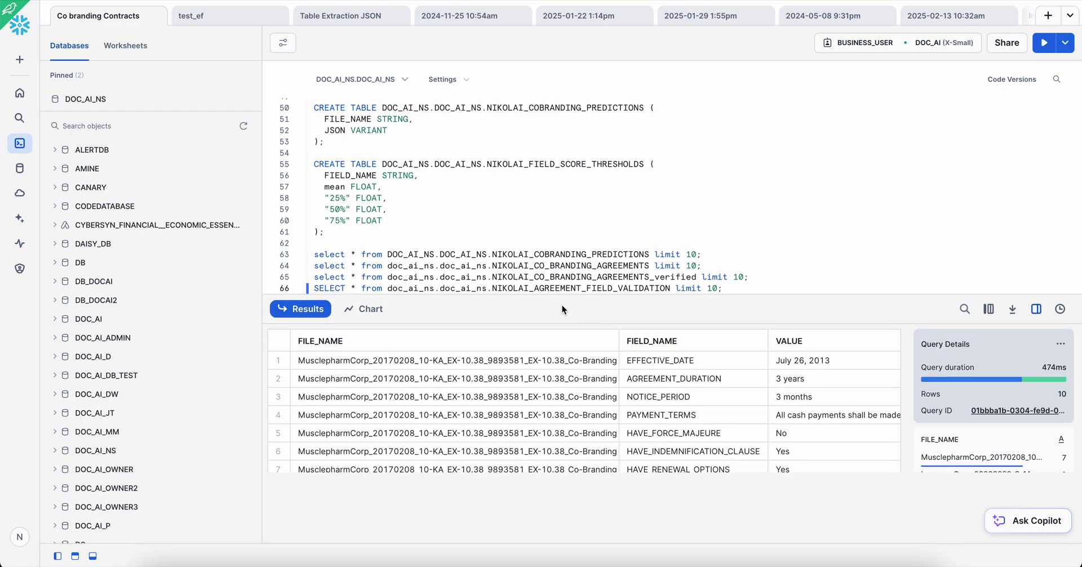
left_click(571, 301)
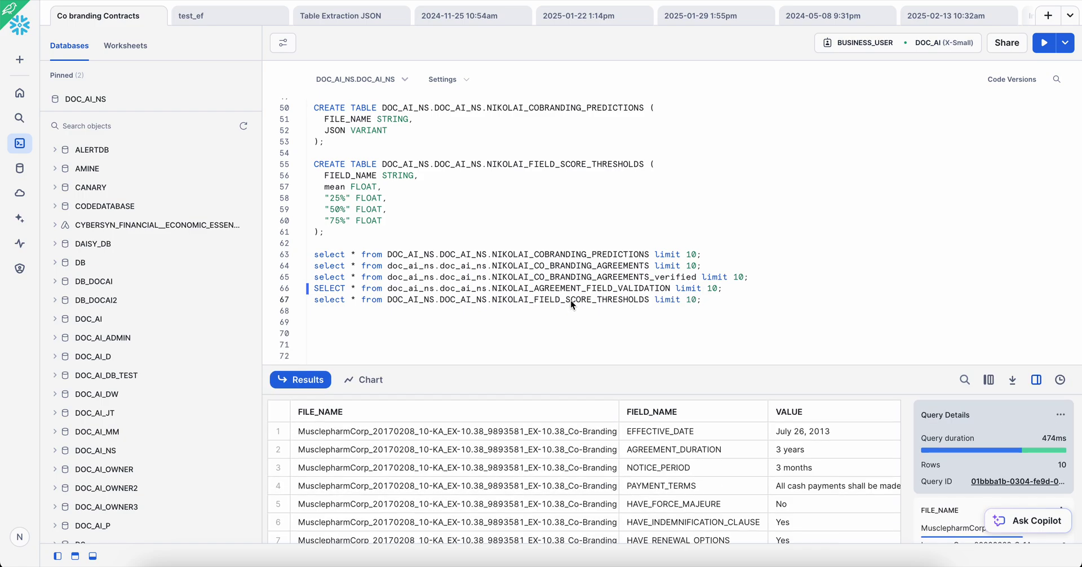
key("ctrl+Return")
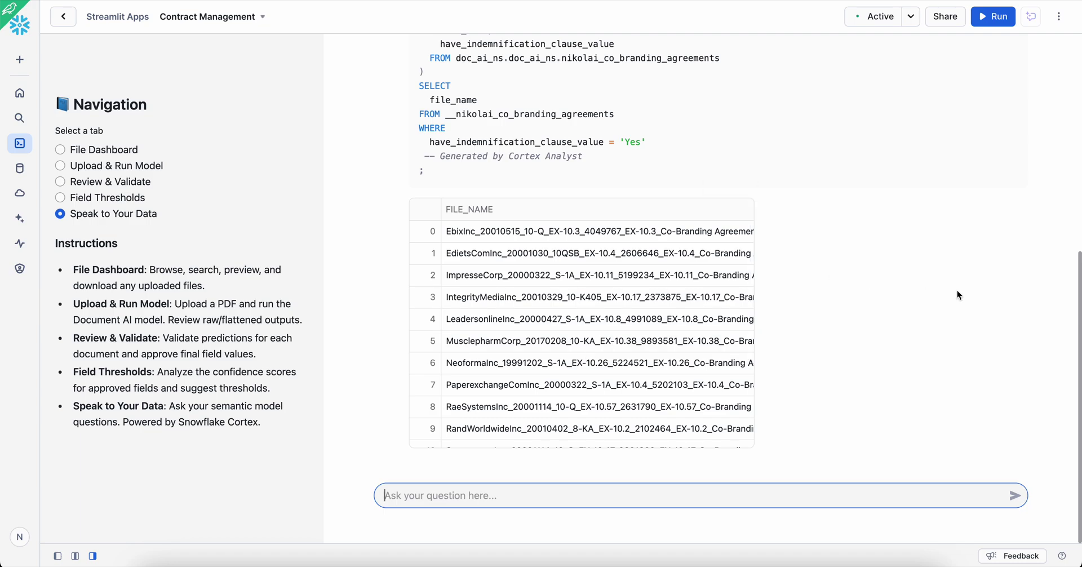
Back in the Contract Management app, review the generated answer to the indemnification question and go to the File Dashboard page
scroll(958, 290, "up", 5)
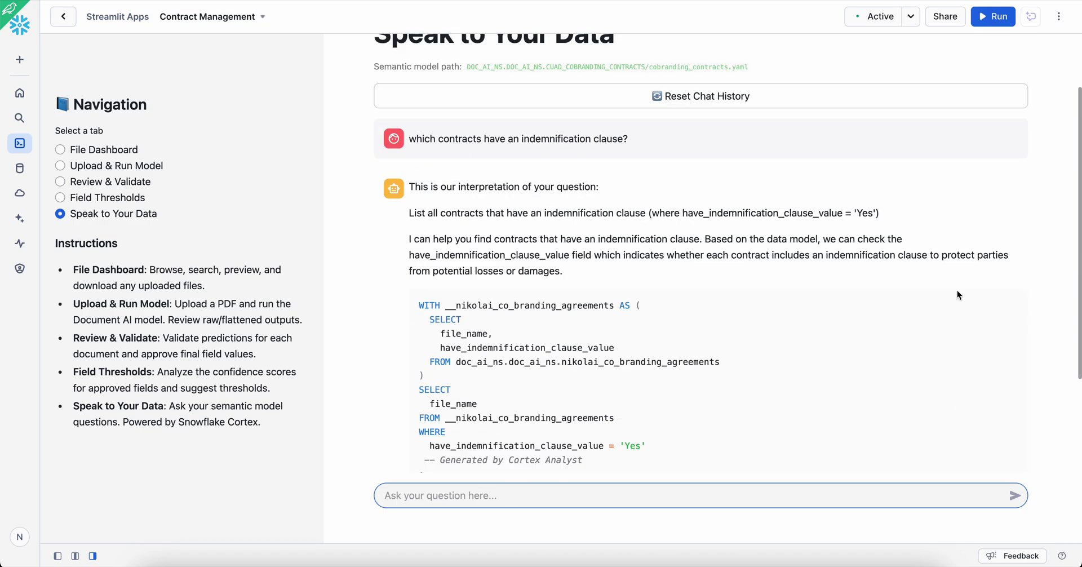
scroll(958, 291, "up", 2)
left_click(103, 150)
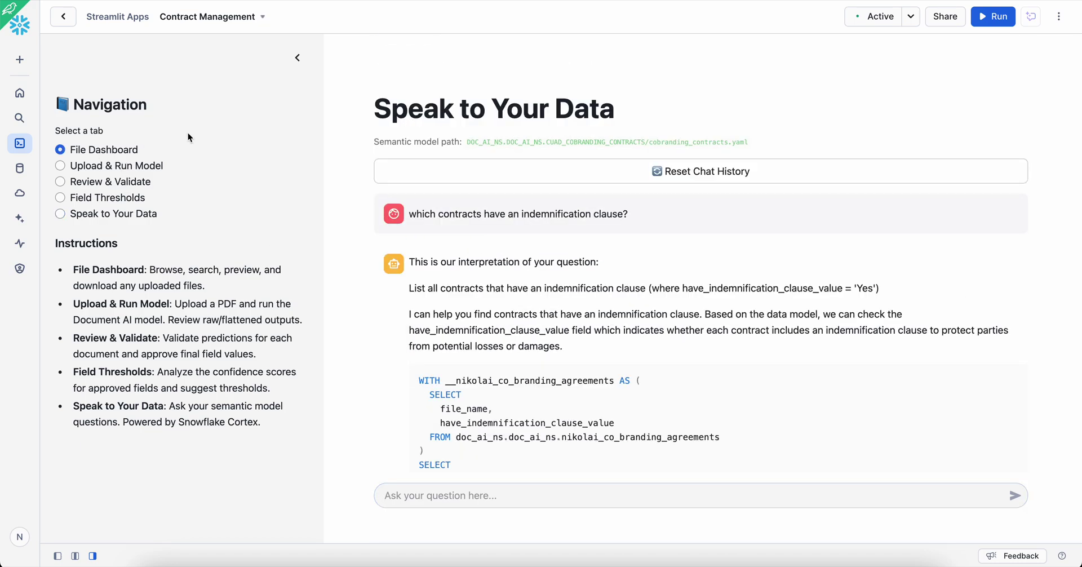